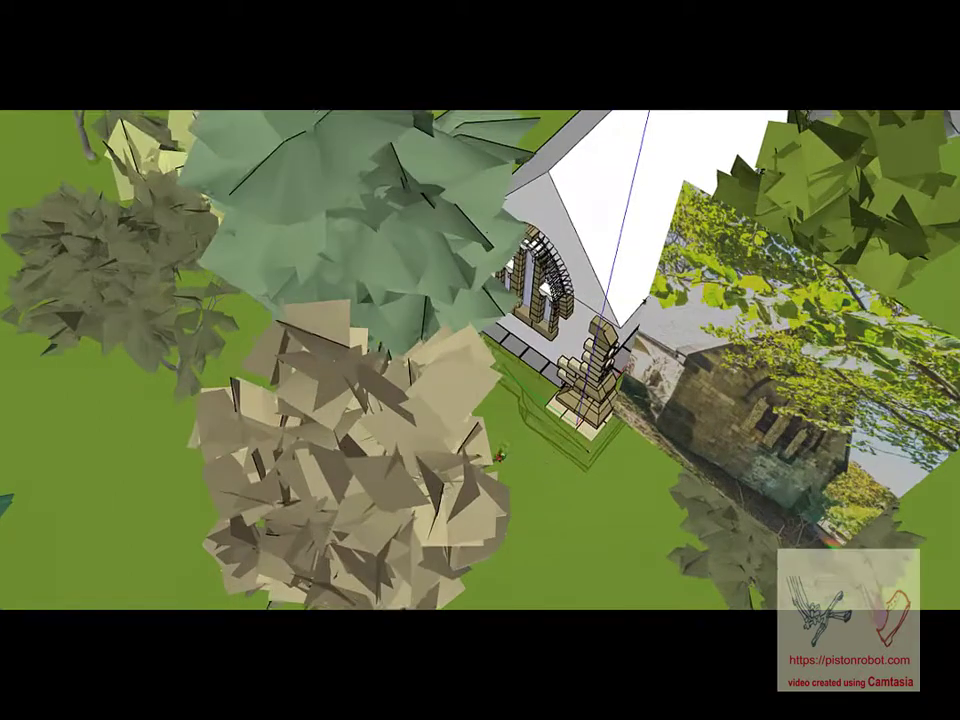
- Examine the church model, the surrounding trees and the red north arrow on the ground
{"action": "middle_click_drag", "start_coordinate": [500, 455], "coordinate": [418, 298]}
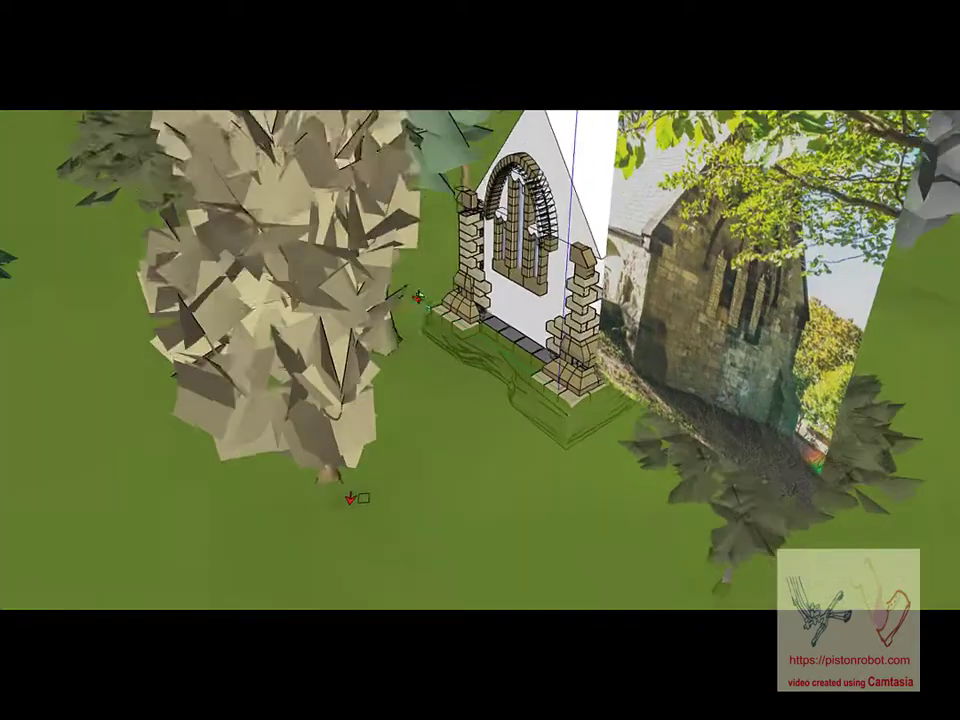
{"action": "scroll", "coordinate": [351, 499], "scroll_direction": "up", "scroll_amount": 2}
{"action": "scroll", "coordinate": [350, 495], "scroll_direction": "up", "scroll_amount": 2}
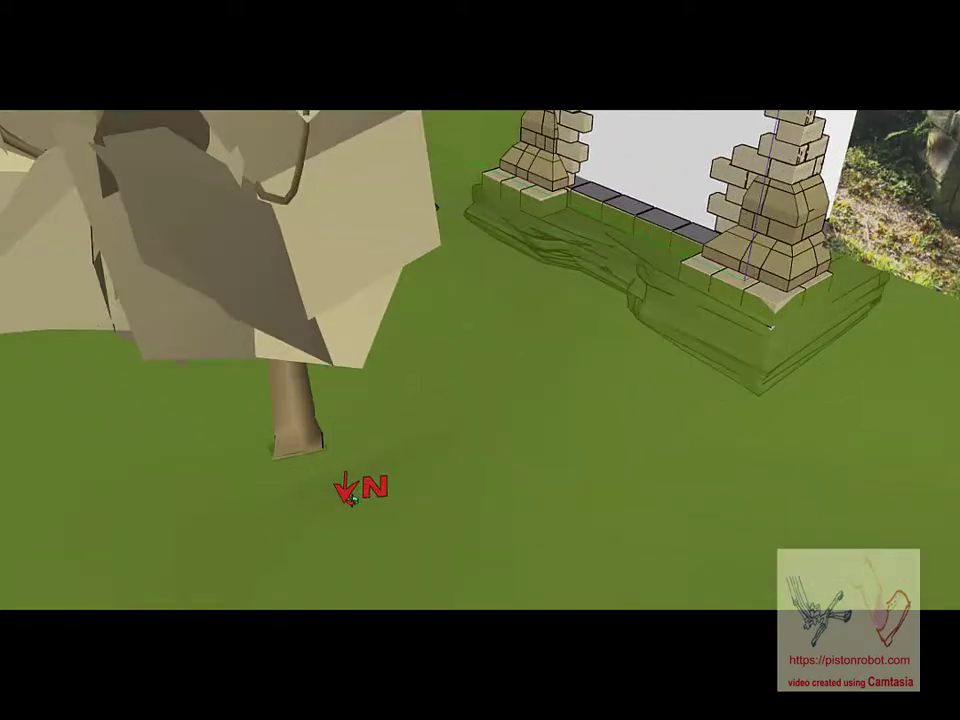
{"action": "scroll", "coordinate": [355, 490], "scroll_direction": "up", "scroll_amount": 2}
{"action": "middle_click_drag", "start_coordinate": [362, 470], "coordinate": [413, 387]}
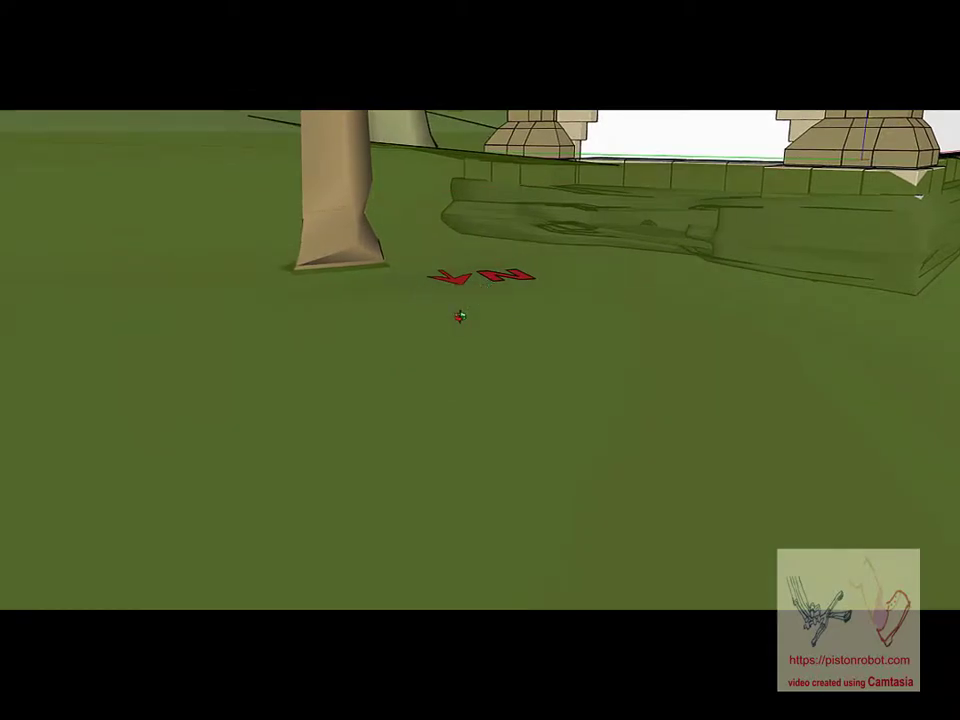
{"action": "middle_click_drag", "start_coordinate": [461, 317], "coordinate": [523, 484]}
{"action": "scroll", "coordinate": [452, 486], "scroll_direction": "down", "scroll_amount": 5}
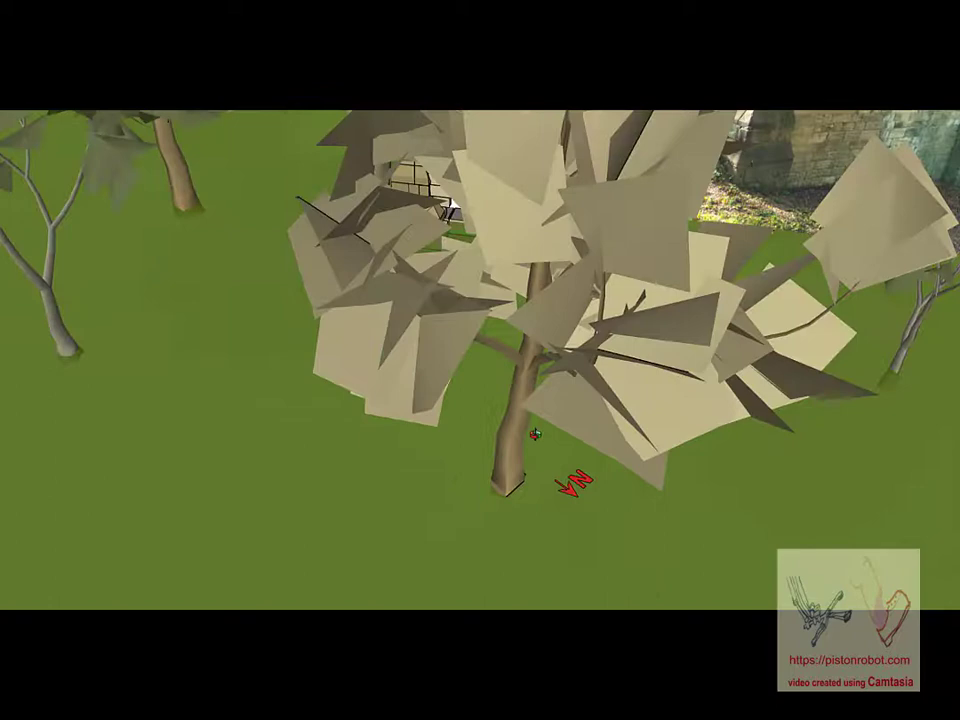
- Bring the Animation Tray over the model view and hide the trees layer around the church
{"action": "left_click_drag", "start_coordinate": [959, 130], "coordinate": [692, 273]}
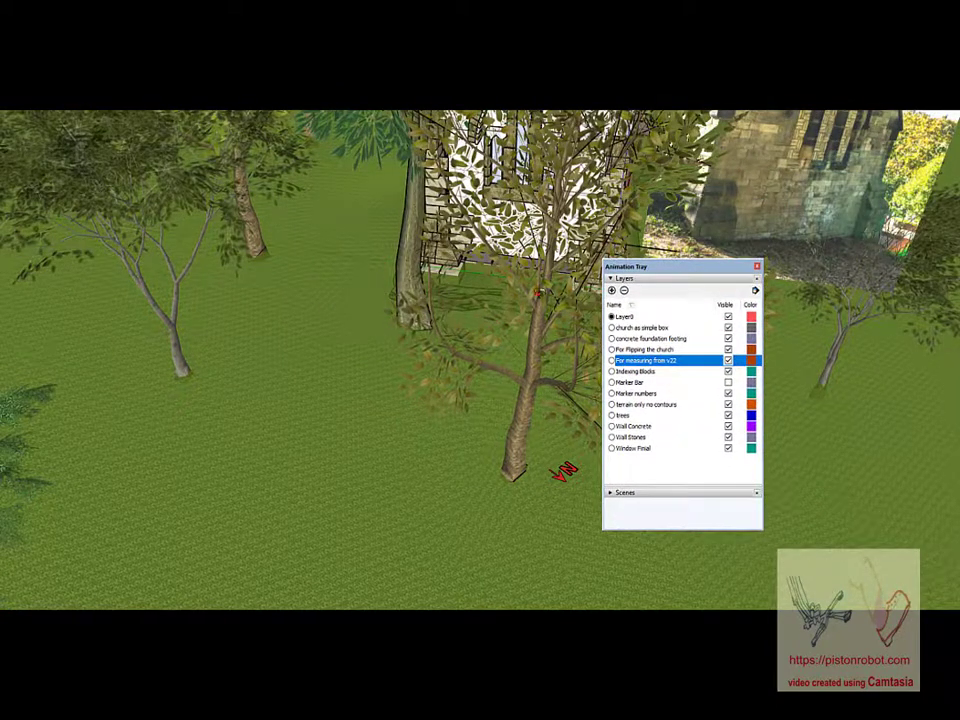
{"action": "scroll", "coordinate": [470, 298], "scroll_direction": "down", "scroll_amount": 3}
{"action": "middle_click_drag", "start_coordinate": [545, 336], "coordinate": [517, 336]}
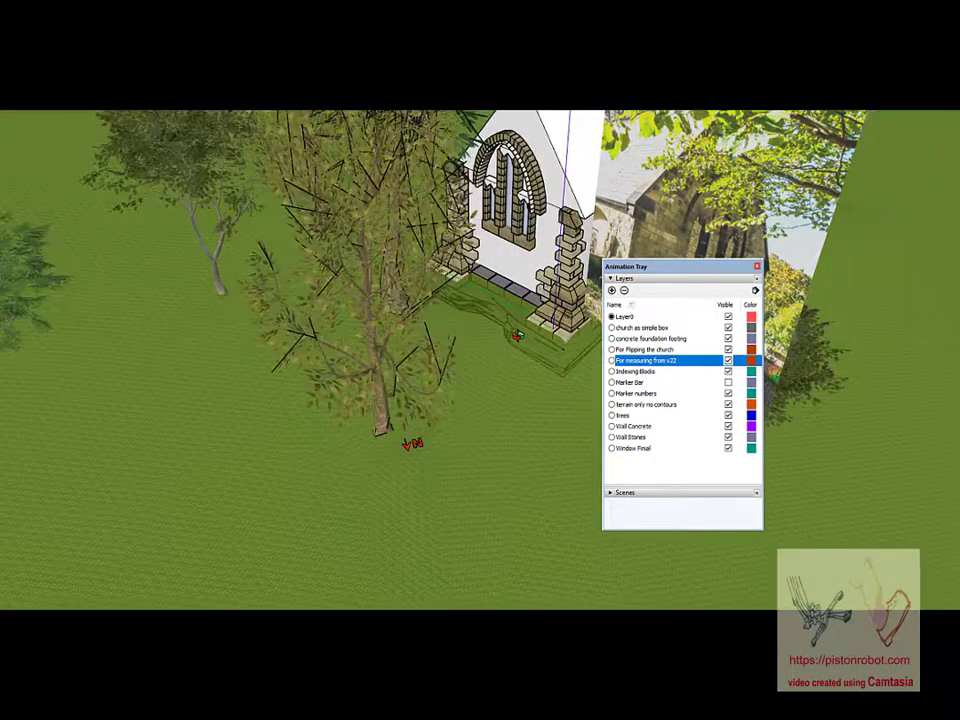
{"action": "scroll", "coordinate": [532, 336], "scroll_direction": "down", "scroll_amount": 2}
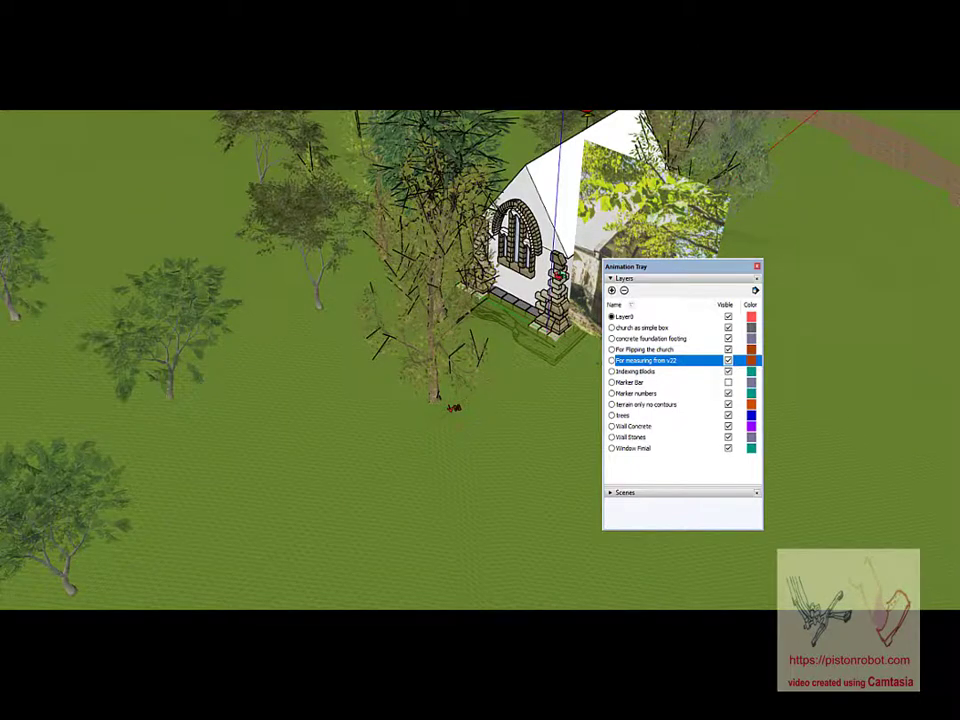
{"action": "scroll", "coordinate": [558, 286], "scroll_direction": "down", "scroll_amount": 3}
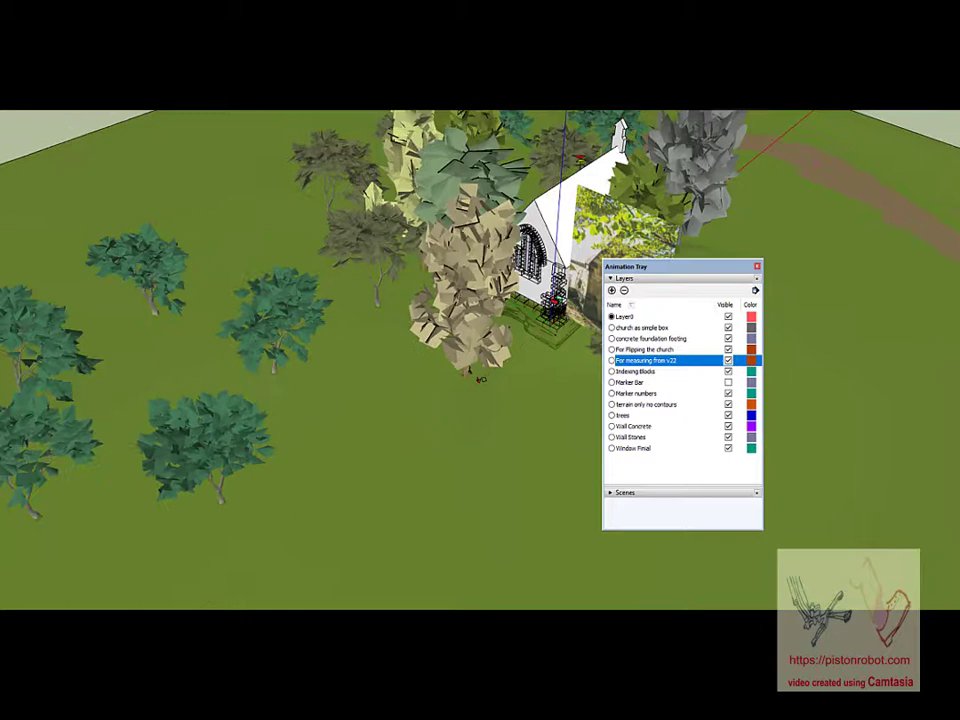
{"action": "scroll", "coordinate": [550, 310], "scroll_direction": "up", "scroll_amount": 2}
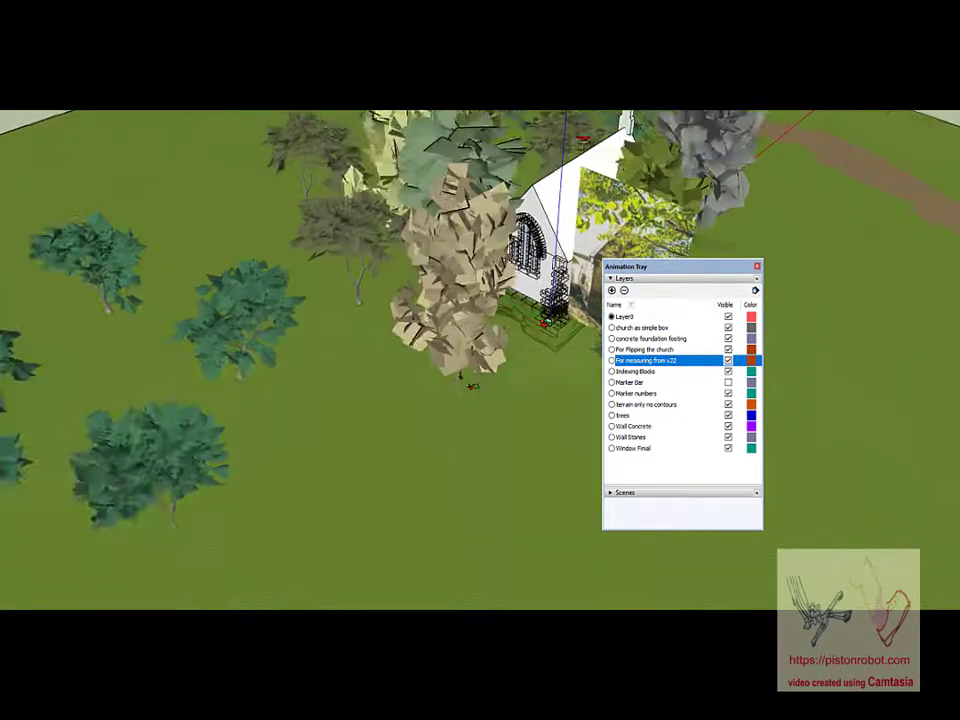
{"action": "scroll", "coordinate": [546, 321], "scroll_direction": "up", "scroll_amount": 2}
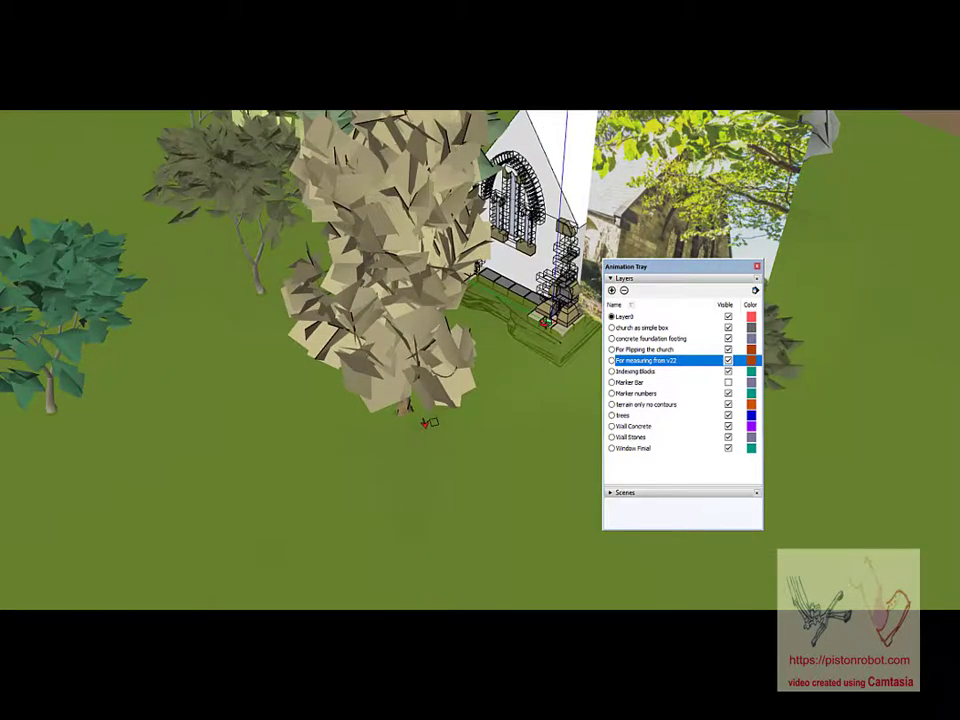
{"action": "left_click", "coordinate": [728, 418]}
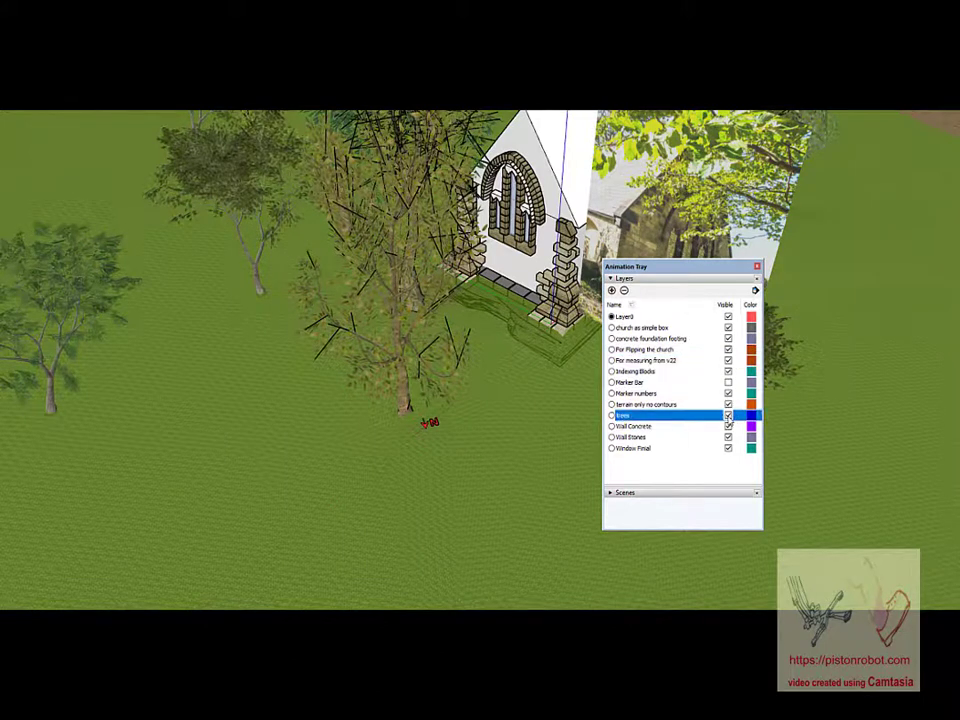
{"action": "left_click", "coordinate": [728, 415]}
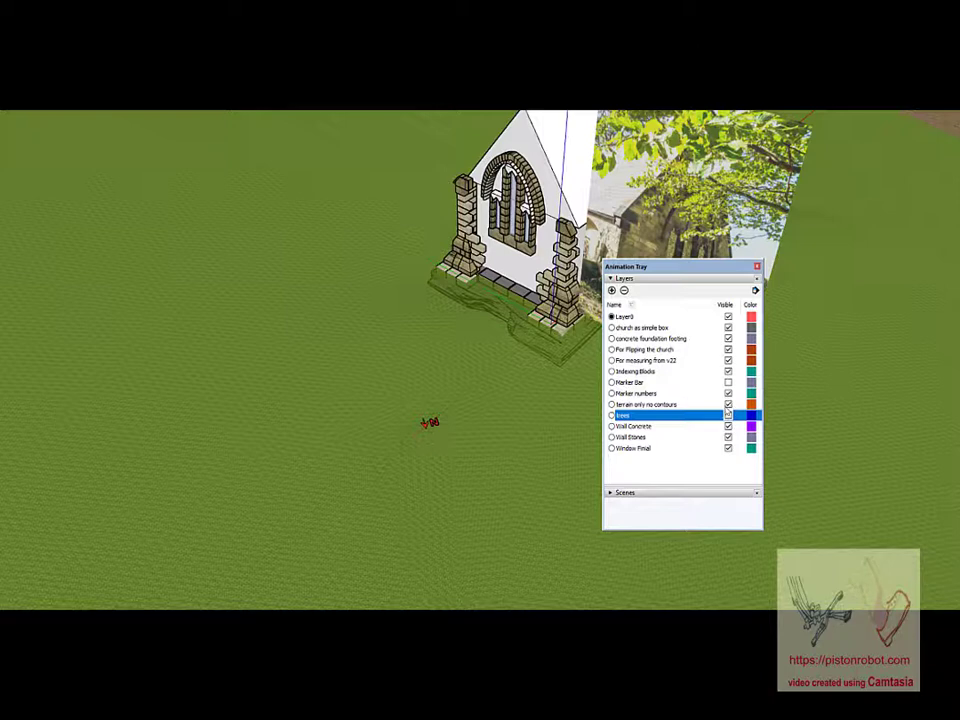
- Hide the layers "terrain only no contours" and "For measuring from v22"
{"action": "left_click", "coordinate": [728, 382]}
{"action": "left_click", "coordinate": [728, 405]}
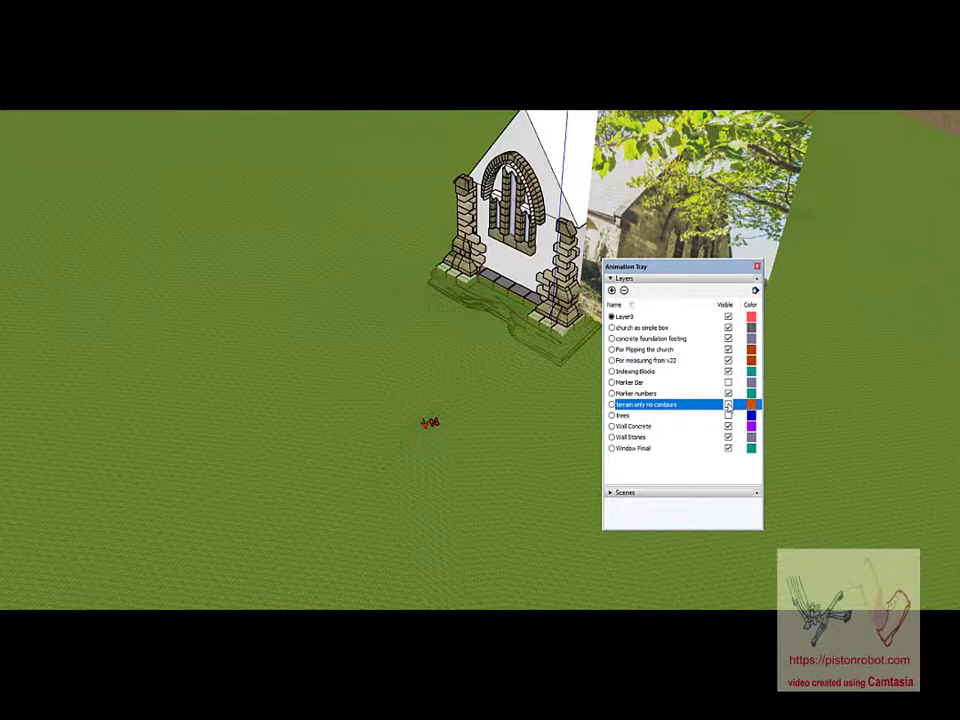
{"action": "left_click", "coordinate": [728, 404]}
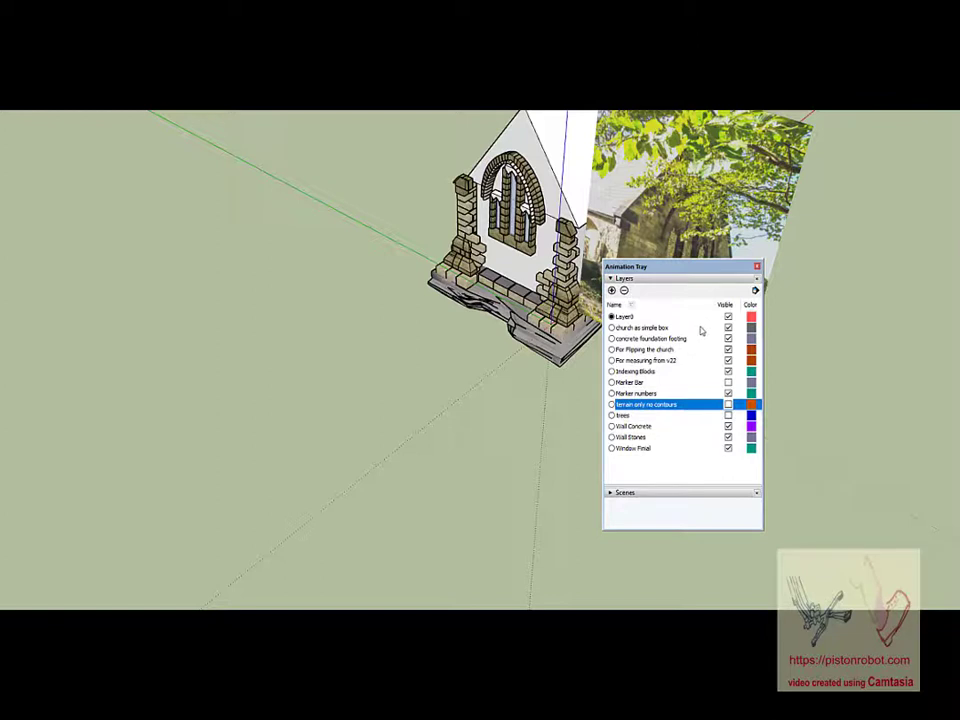
{"action": "left_click", "coordinate": [728, 361]}
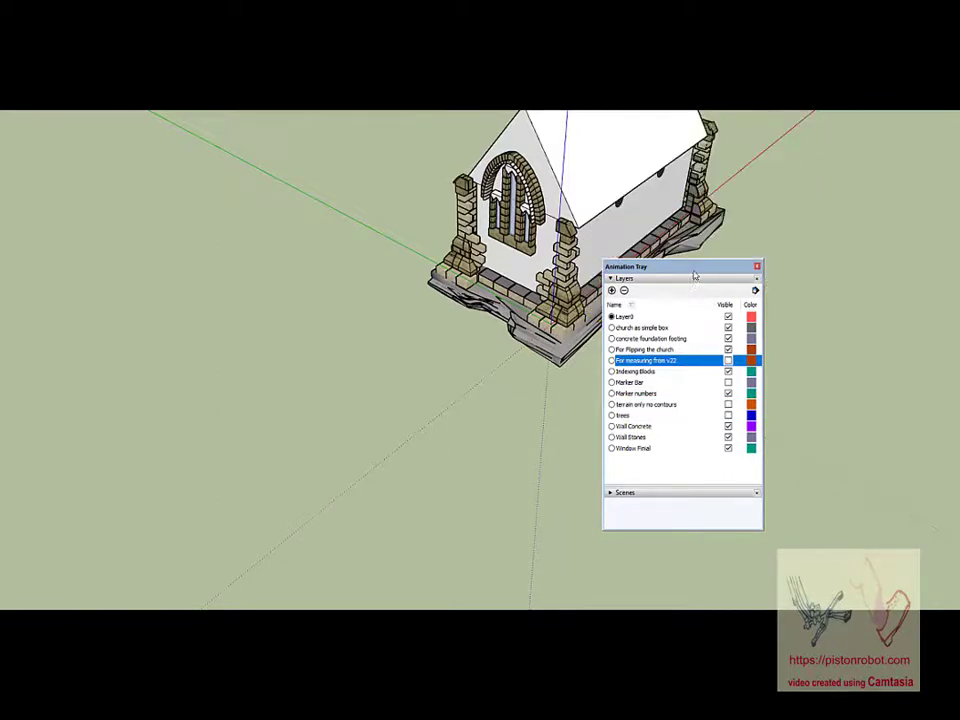
- Move the Animation Tray clear of the church and hide the "church as simple box" layer
{"action": "left_click_drag", "start_coordinate": [680, 266], "coordinate": [279, 248]}
{"action": "mouse_move", "coordinate": [452, 297]}
{"action": "left_mouse_down"}
{"action": "mouse_move", "coordinate": [613, 373]}
{"action": "mouse_move", "coordinate": [645, 242]}
{"action": "mouse_move", "coordinate": [513, 245]}
{"action": "mouse_move", "coordinate": [554, 360]}
{"action": "left_mouse_up"}
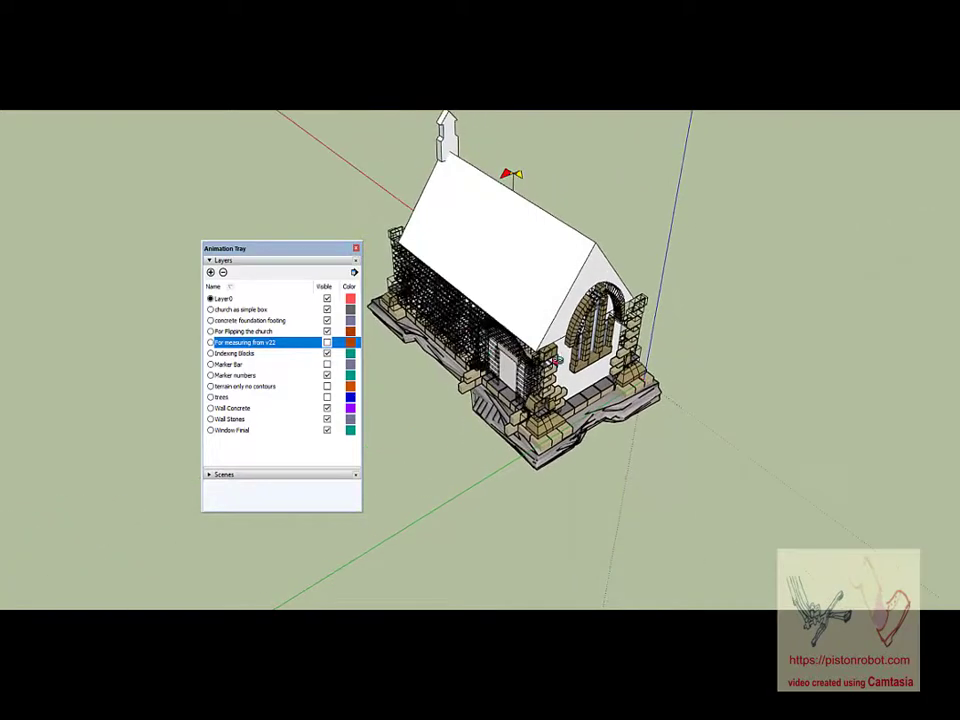
{"action": "left_click", "coordinate": [327, 310]}
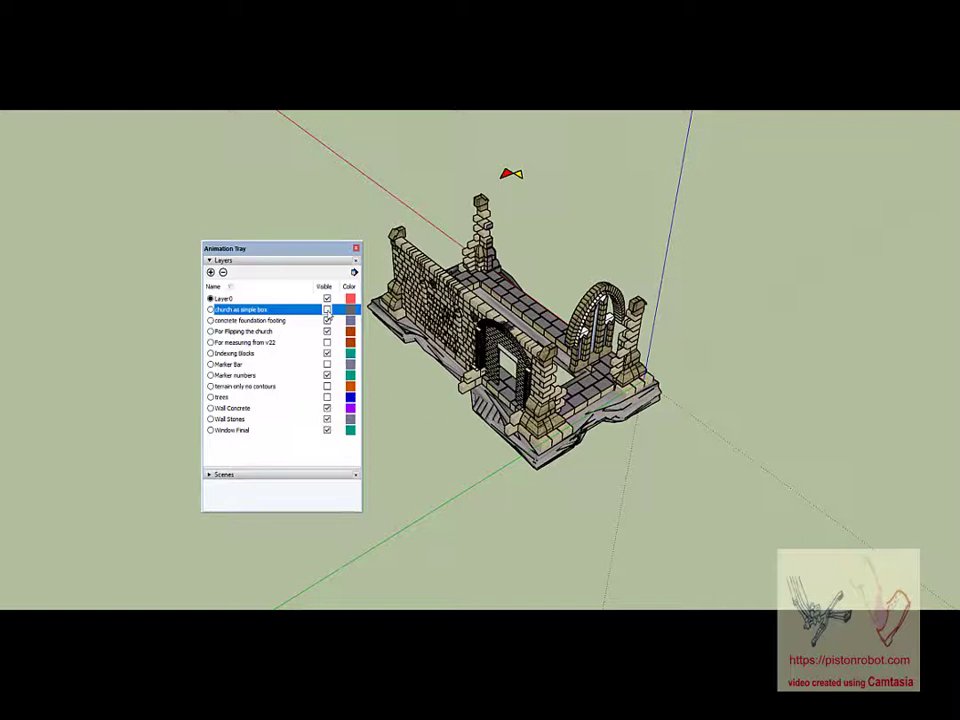
{"action": "left_click", "coordinate": [327, 310]}
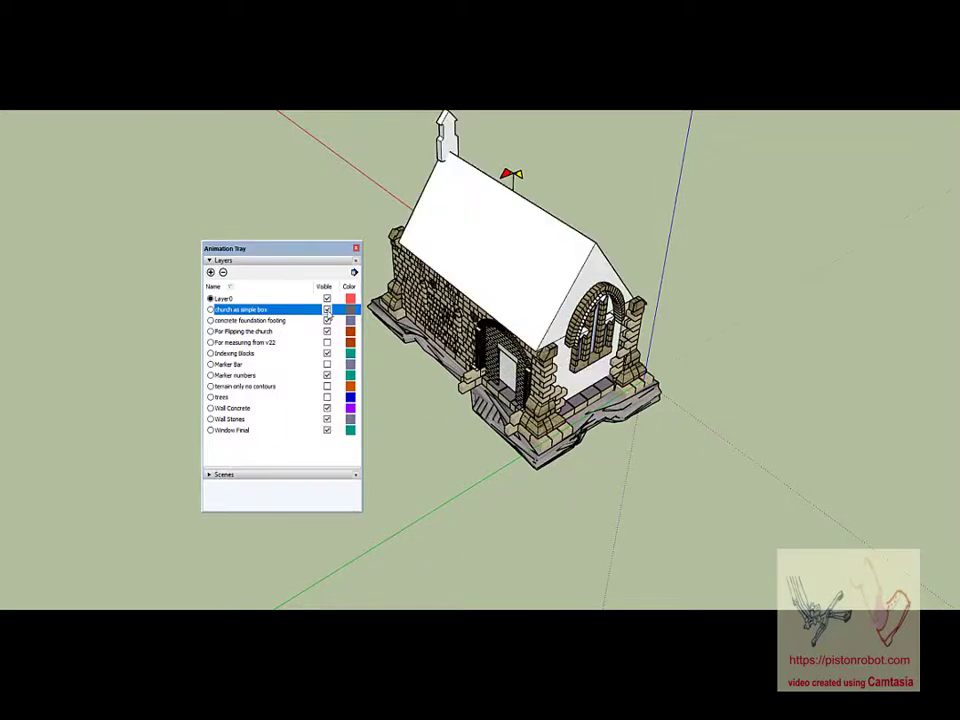
{"action": "left_click", "coordinate": [327, 310]}
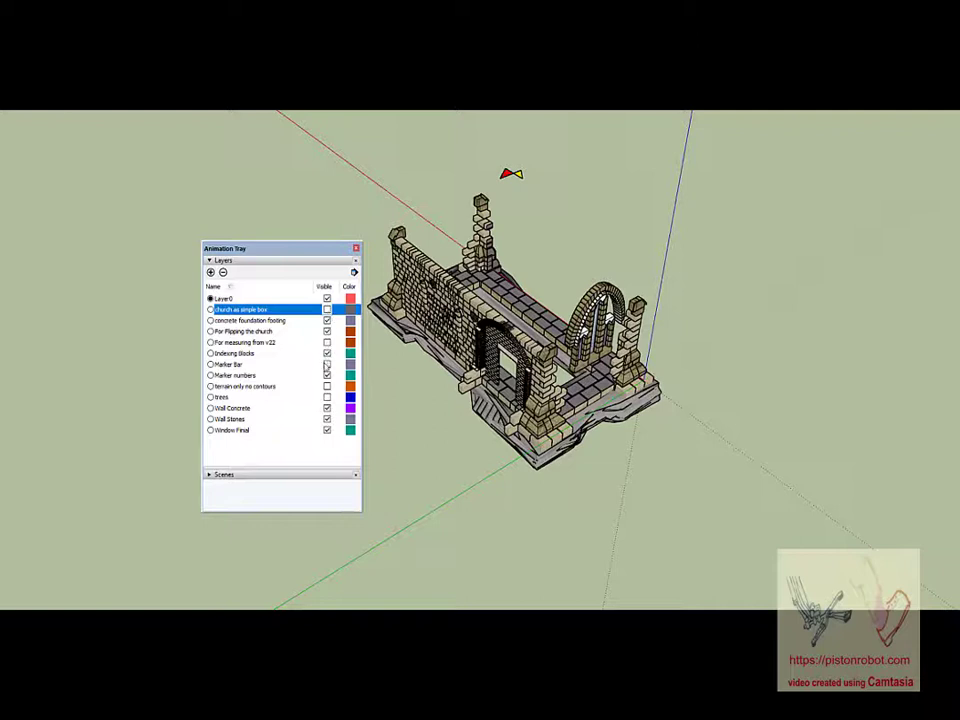
- Hide the Wall Stones, Wall Concrete, Window Finial and Marker numbers layers
{"action": "left_click", "coordinate": [327, 420]}
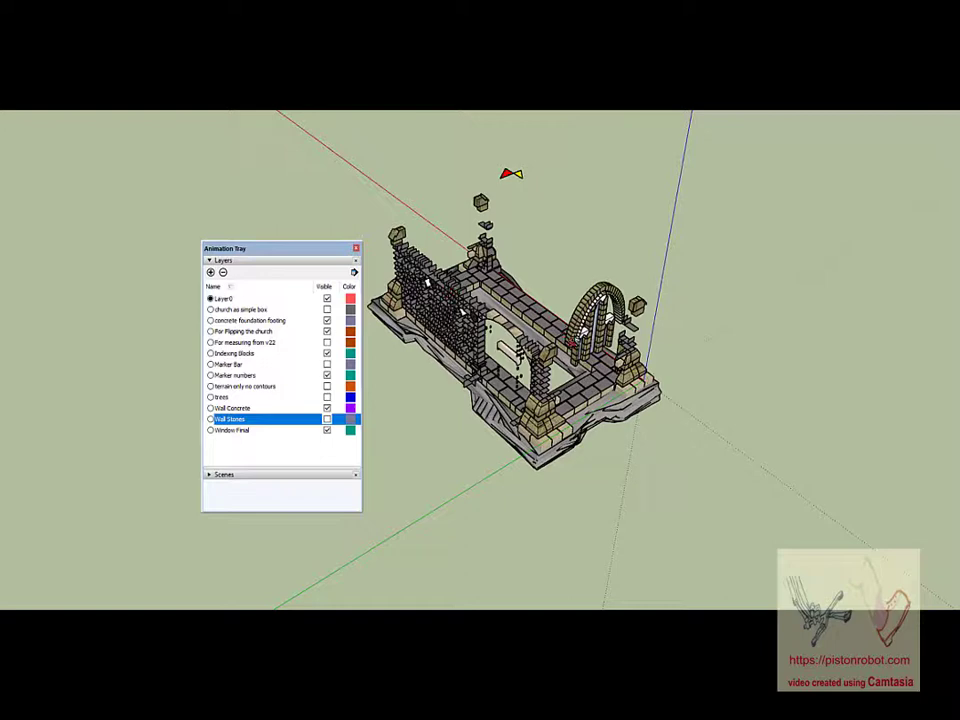
{"action": "mouse_move", "coordinate": [438, 307]}
{"action": "middle_mouse_down"}
{"action": "mouse_move", "coordinate": [466, 311]}
{"action": "mouse_move", "coordinate": [449, 343]}
{"action": "mouse_move", "coordinate": [514, 259]}
{"action": "middle_mouse_up"}
{"action": "scroll", "coordinate": [455, 335], "scroll_direction": "up", "scroll_amount": 5}
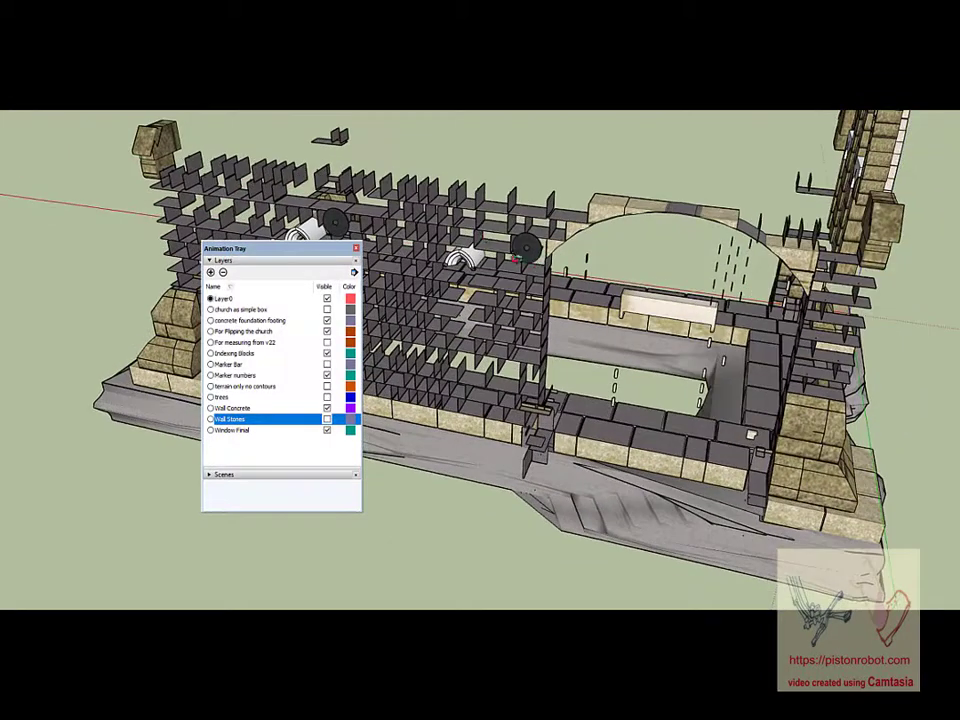
{"action": "left_click", "coordinate": [327, 408]}
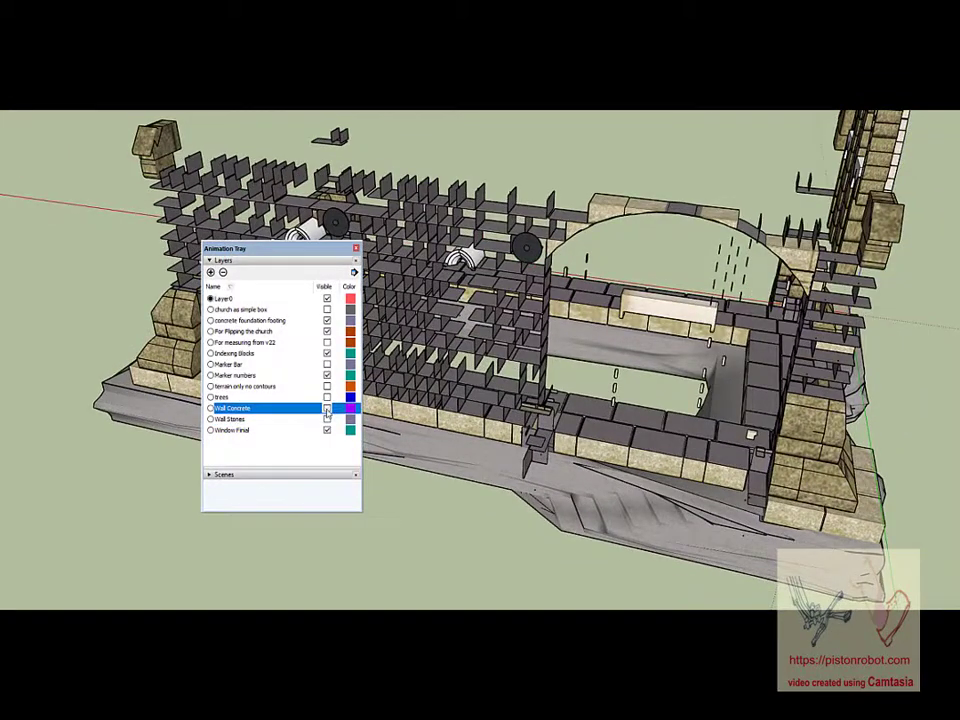
{"action": "middle_click_drag", "start_coordinate": [350, 197], "coordinate": [318, 196]}
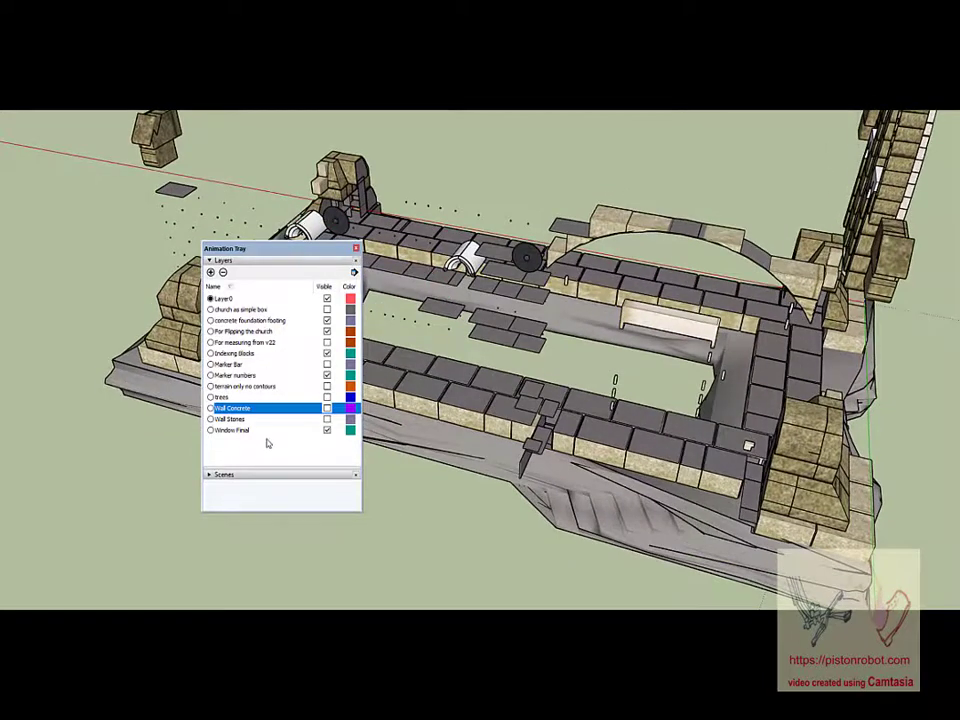
{"action": "left_click", "coordinate": [327, 430]}
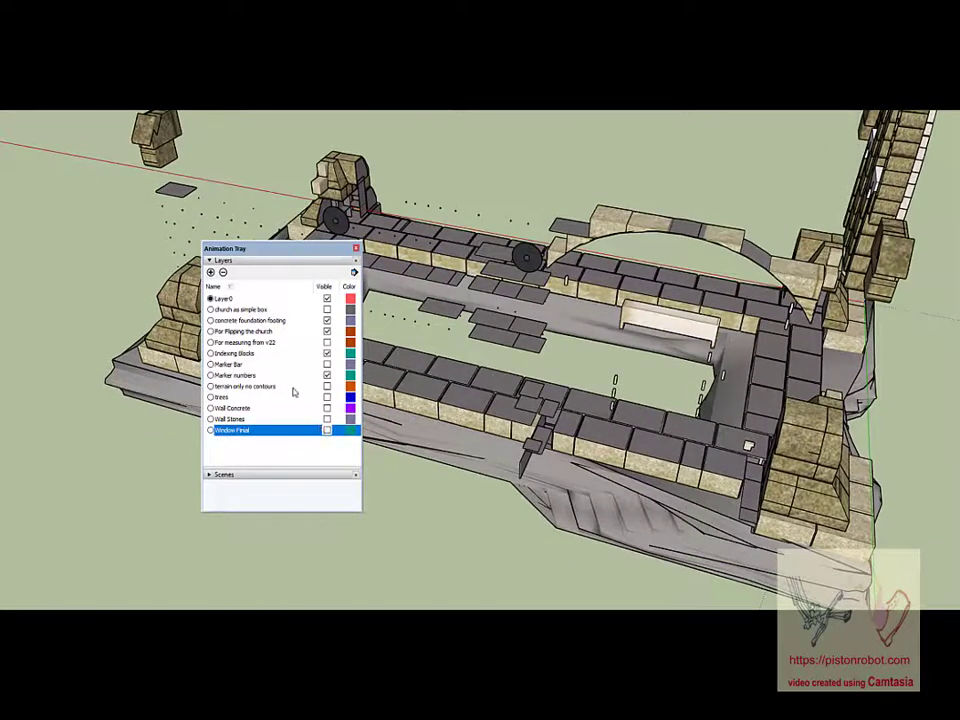
{"action": "left_click", "coordinate": [327, 376]}
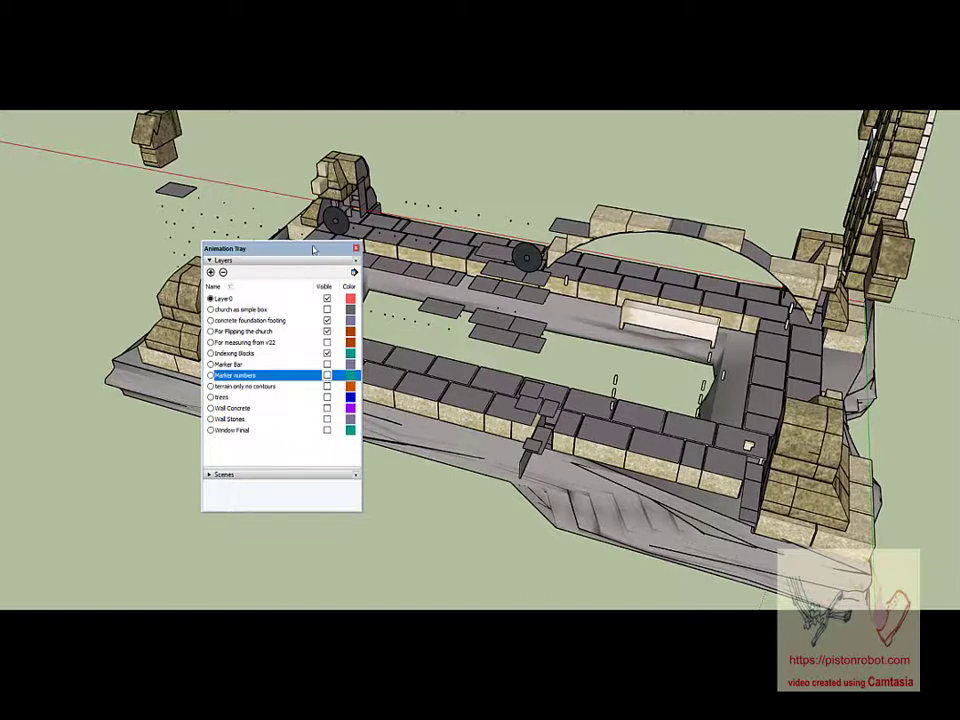
- Move the Animation Tray away from the foundation and turn the "terrain only no contours" layer back on
{"action": "left_click_drag", "start_coordinate": [313, 250], "coordinate": [147, 291]}
{"action": "mouse_move", "coordinate": [450, 315]}
{"action": "middle_mouse_down"}
{"action": "mouse_move", "coordinate": [634, 392]}
{"action": "mouse_move", "coordinate": [692, 381]}
{"action": "mouse_move", "coordinate": [658, 383]}
{"action": "middle_mouse_up"}
{"action": "middle_click_drag", "start_coordinate": [400, 490], "coordinate": [536, 429], "text": "shift"}
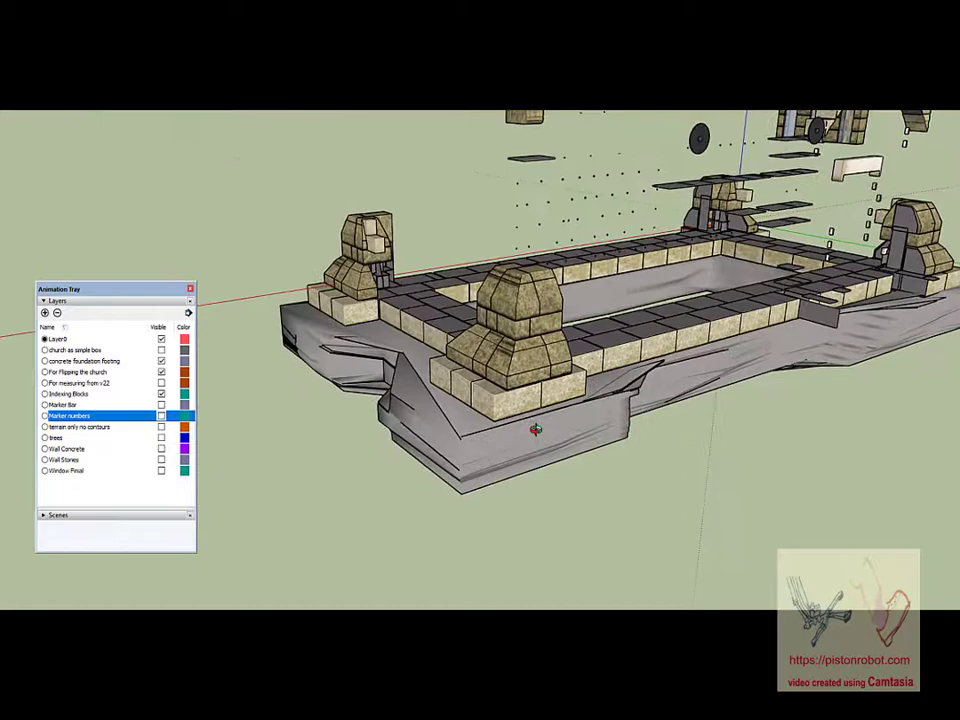
{"action": "mouse_move", "coordinate": [398, 396]}
{"action": "middle_mouse_down"}
{"action": "mouse_move", "coordinate": [553, 469]}
{"action": "mouse_move", "coordinate": [650, 481]}
{"action": "mouse_move", "coordinate": [489, 364]}
{"action": "mouse_move", "coordinate": [529, 386]}
{"action": "mouse_move", "coordinate": [632, 290]}
{"action": "mouse_move", "coordinate": [560, 394]}
{"action": "mouse_move", "coordinate": [565, 383]}
{"action": "middle_mouse_up"}
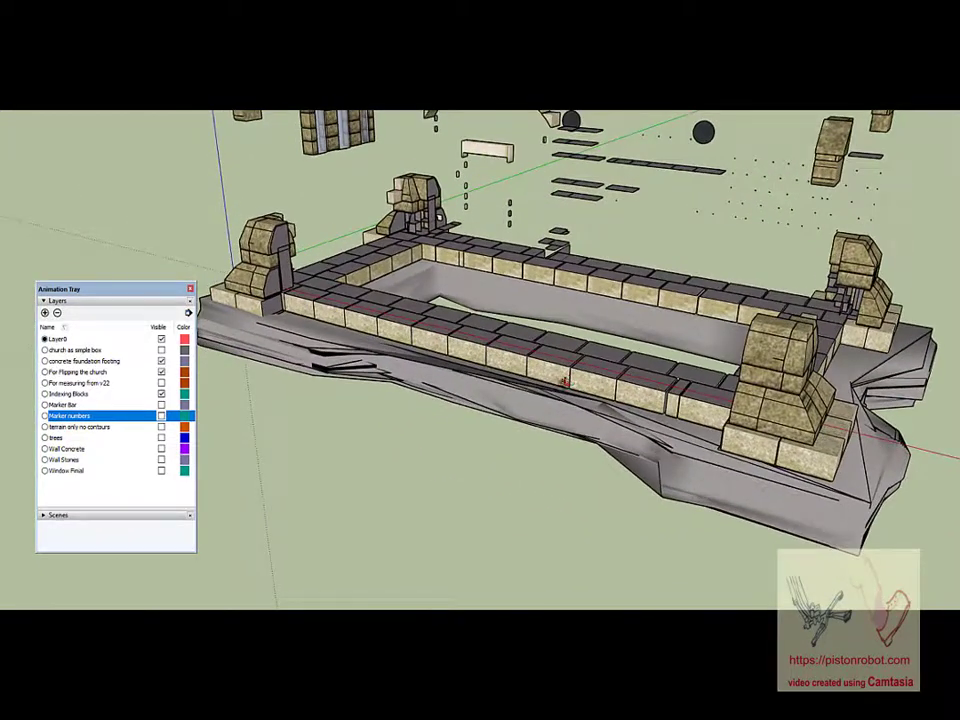
{"action": "left_click", "coordinate": [161, 427]}
{"action": "middle_click_drag", "start_coordinate": [603, 367], "coordinate": [620, 422]}
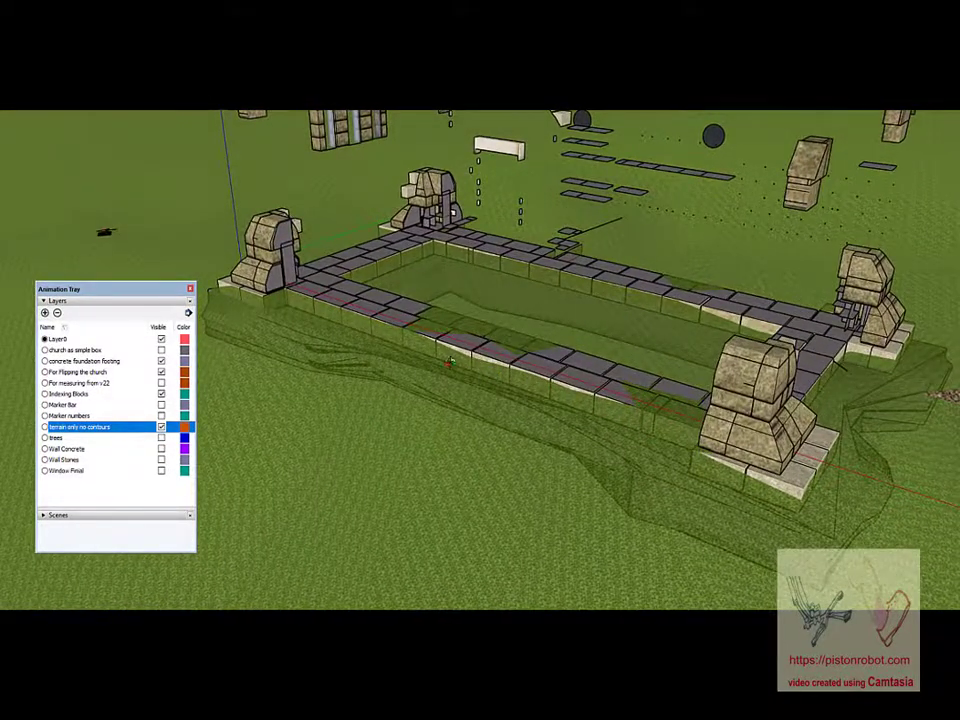
{"action": "mouse_move", "coordinate": [704, 441]}
{"action": "middle_mouse_down"}
{"action": "mouse_move", "coordinate": [483, 405]}
{"action": "mouse_move", "coordinate": [516, 347]}
{"action": "mouse_move", "coordinate": [505, 378]}
{"action": "mouse_move", "coordinate": [548, 440]}
{"action": "mouse_move", "coordinate": [486, 374]}
{"action": "middle_mouse_up"}
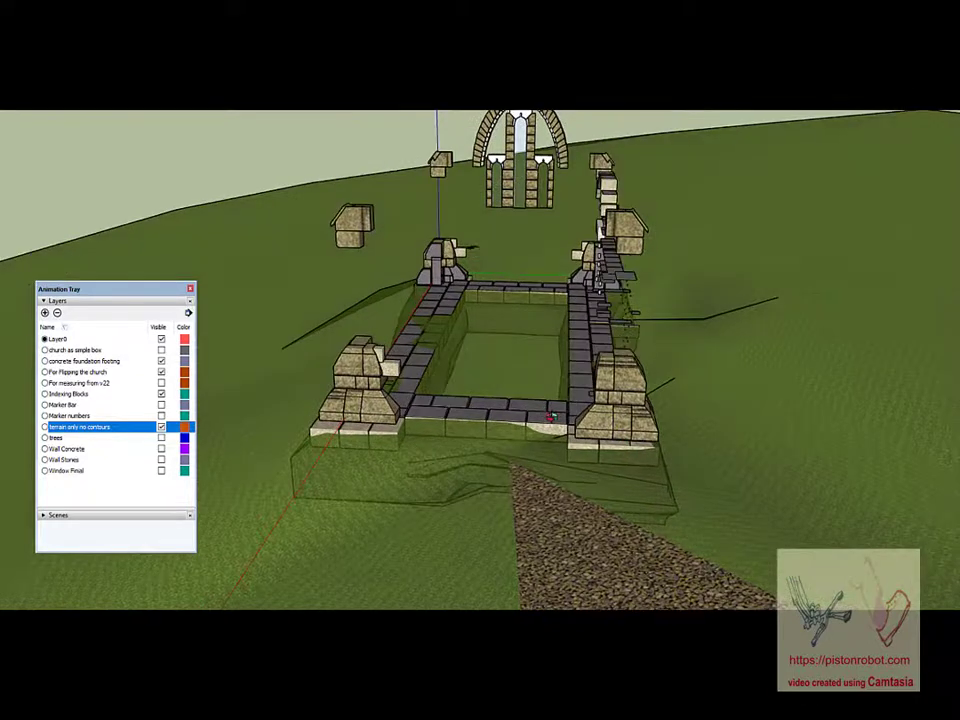
{"action": "middle_click_drag", "start_coordinate": [551, 417], "coordinate": [558, 418]}
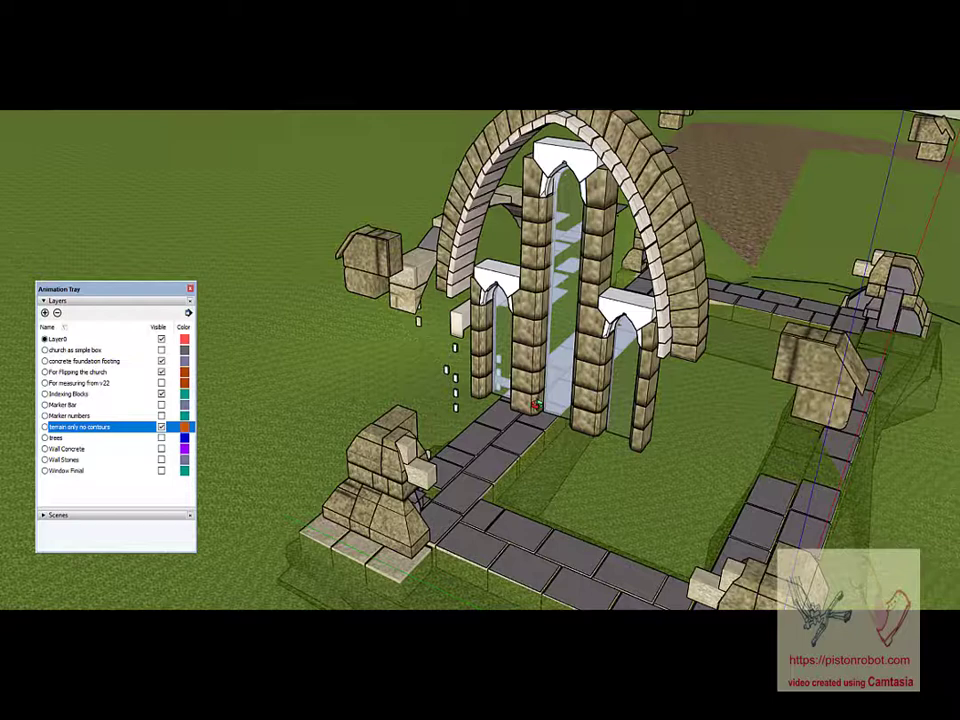
- Turn the "church as simple box" layer back on and inspect the church's roof and window gable
{"action": "left_click", "coordinate": [161, 350]}
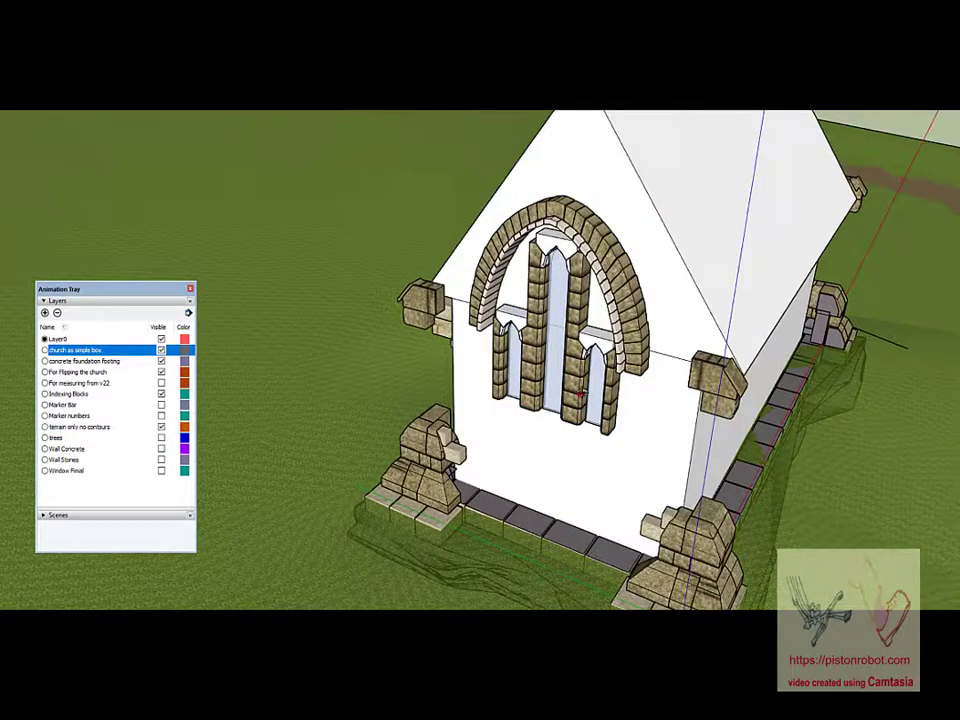
{"action": "middle_click_drag", "start_coordinate": [544, 335], "coordinate": [521, 466]}
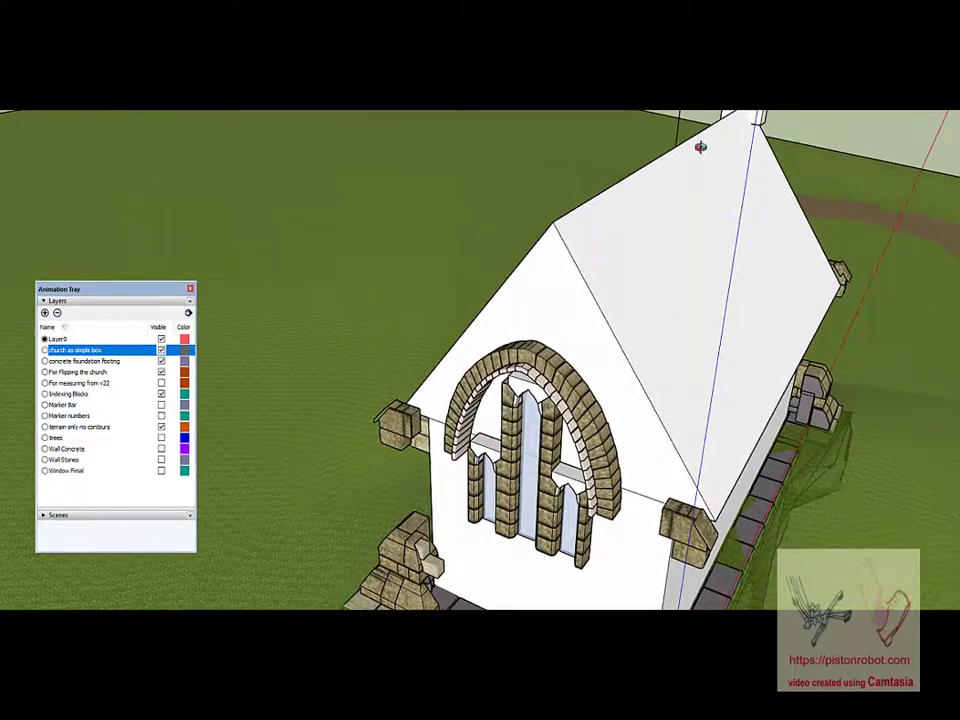
{"action": "middle_click_drag", "start_coordinate": [699, 148], "coordinate": [666, 225]}
{"action": "scroll", "coordinate": [666, 225], "scroll_direction": "down", "scroll_amount": 2}
{"action": "middle_click_drag", "start_coordinate": [745, 137], "coordinate": [708, 195]}
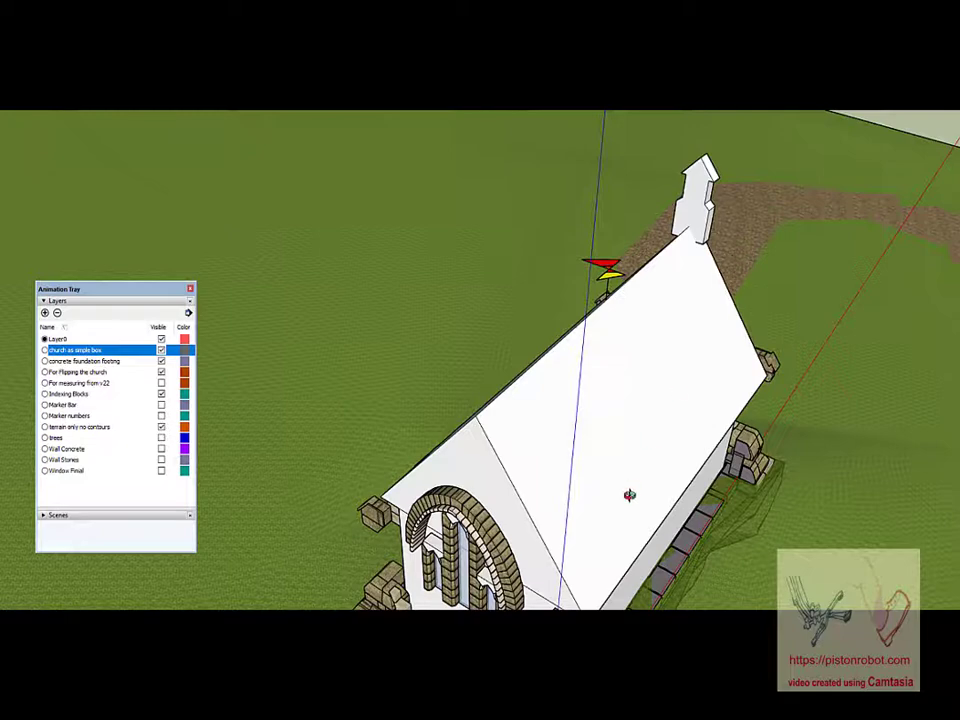
{"action": "middle_click_drag", "start_coordinate": [584, 494], "coordinate": [623, 387]}
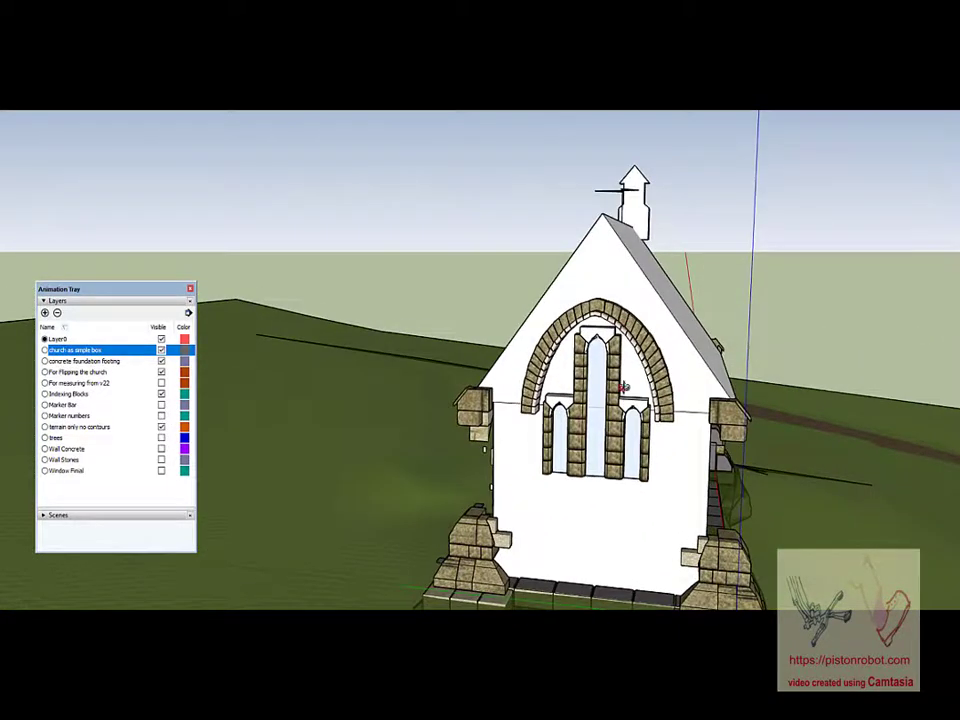
{"action": "scroll", "coordinate": [601, 443], "scroll_direction": "up", "scroll_amount": 3}
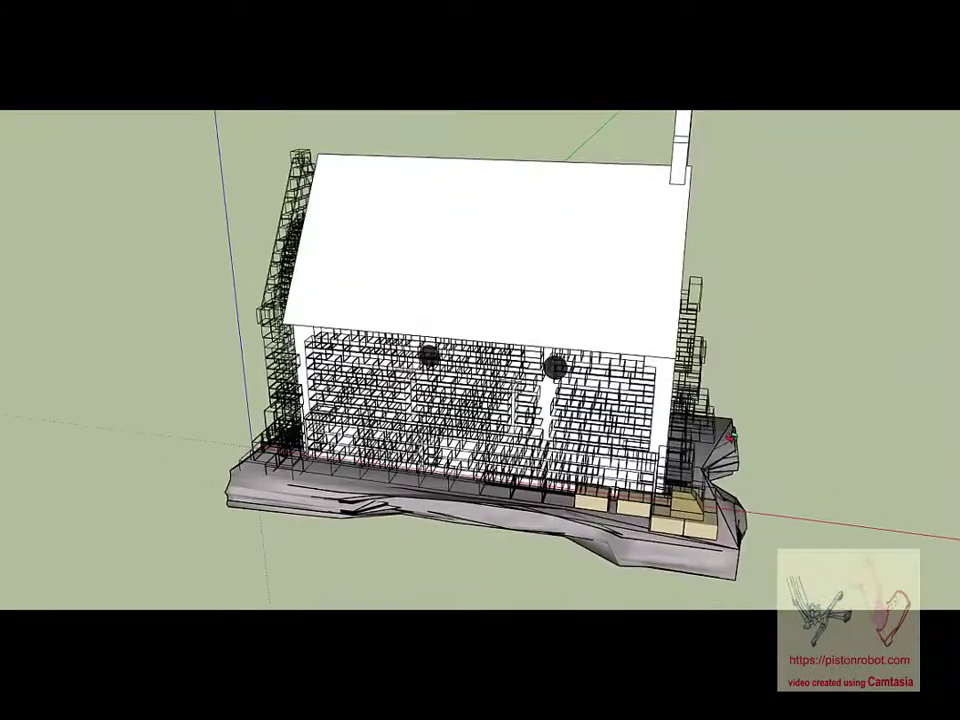
- Bring the Animation Tray beside the church and hide the "church as simple box" layer
{"action": "middle_click_drag", "start_coordinate": [478, 287], "coordinate": [519, 306]}
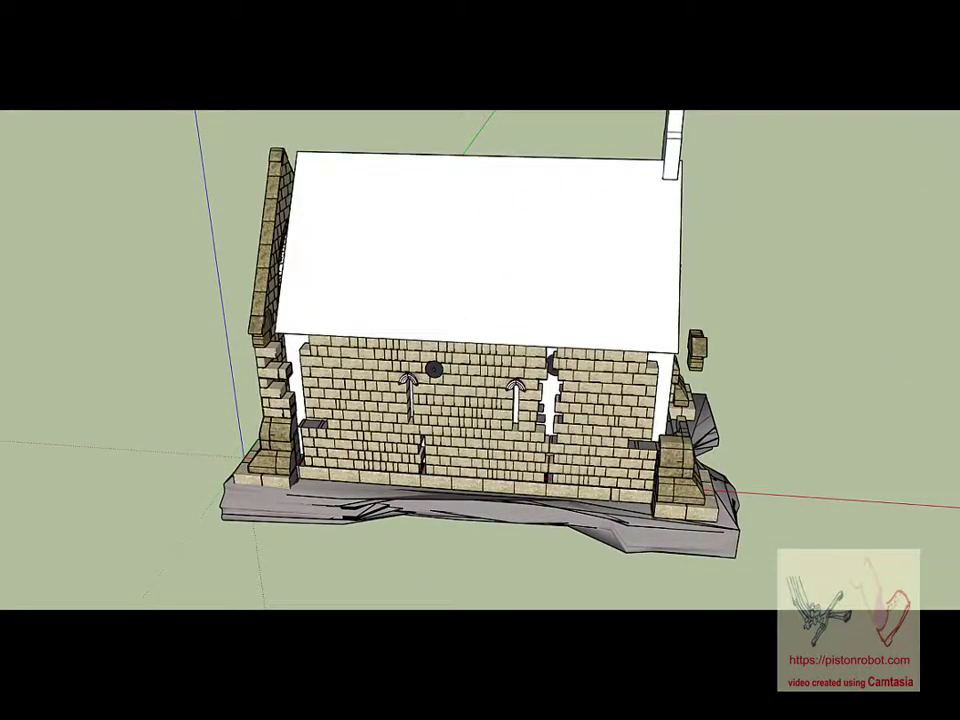
{"action": "left_click_drag", "start_coordinate": [955, 255], "coordinate": [814, 213]}
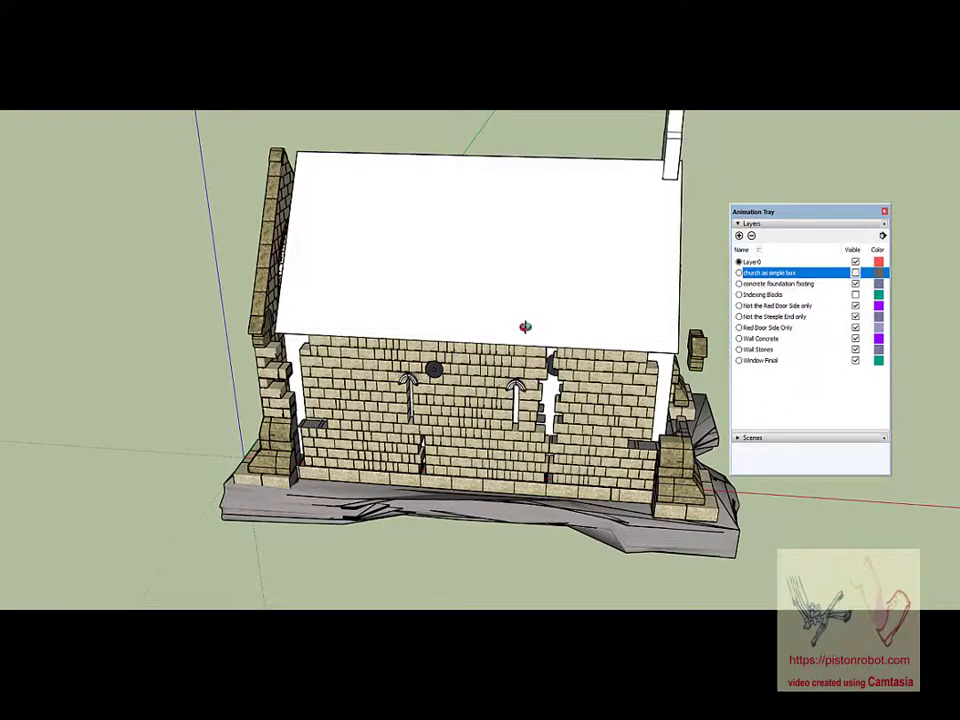
- Examine the gable wall's three windows from inside the church, focusing on the stained-glass image in the side window
{"action": "middle_click_drag", "start_coordinate": [419, 287], "coordinate": [233, 341]}
{"action": "middle_click_drag", "start_coordinate": [420, 315], "coordinate": [295, 300]}
{"action": "scroll", "coordinate": [510, 280], "scroll_direction": "up", "scroll_amount": 6}
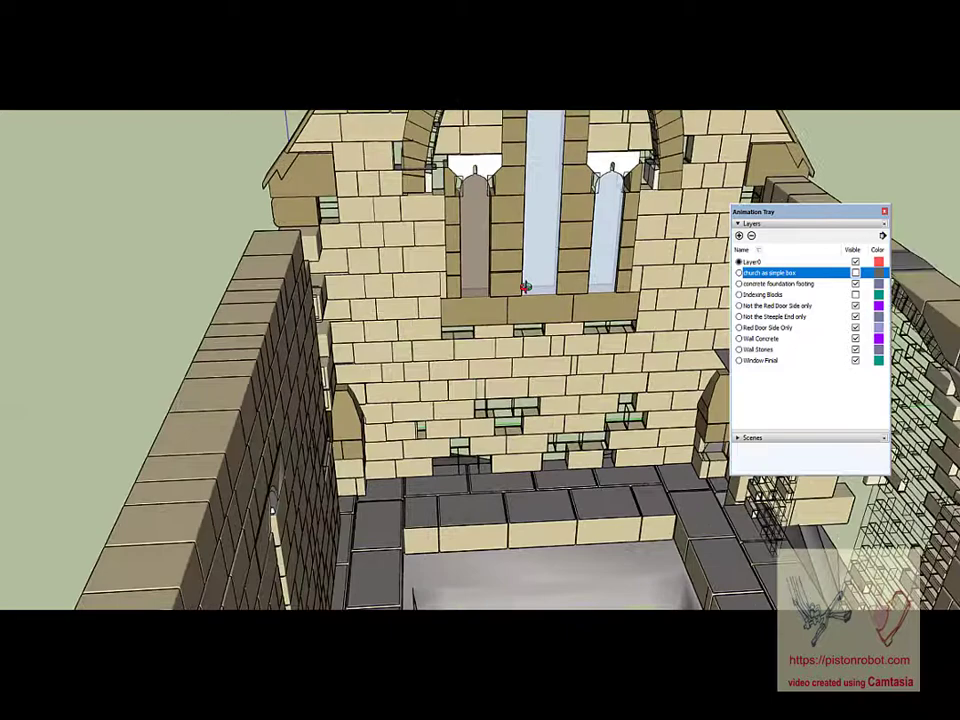
{"action": "scroll", "coordinate": [524, 287], "scroll_direction": "up", "scroll_amount": 2}
{"action": "middle_click_drag", "start_coordinate": [522, 287], "coordinate": [519, 213]}
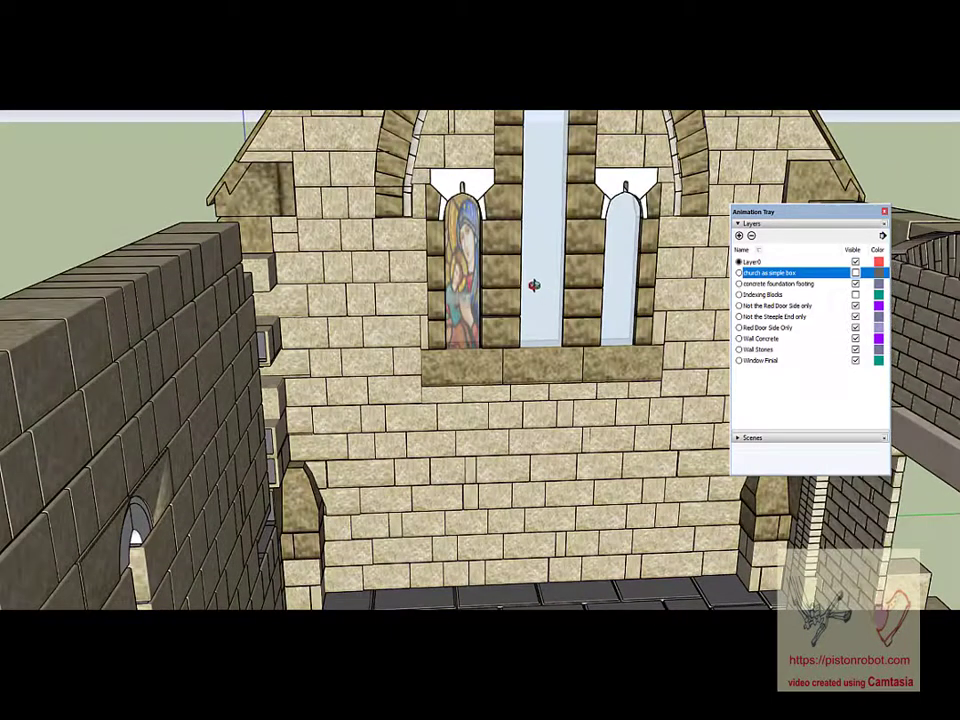
{"action": "scroll", "coordinate": [527, 270], "scroll_direction": "up", "scroll_amount": 3}
{"action": "middle_click_drag", "start_coordinate": [531, 271], "coordinate": [510, 238]}
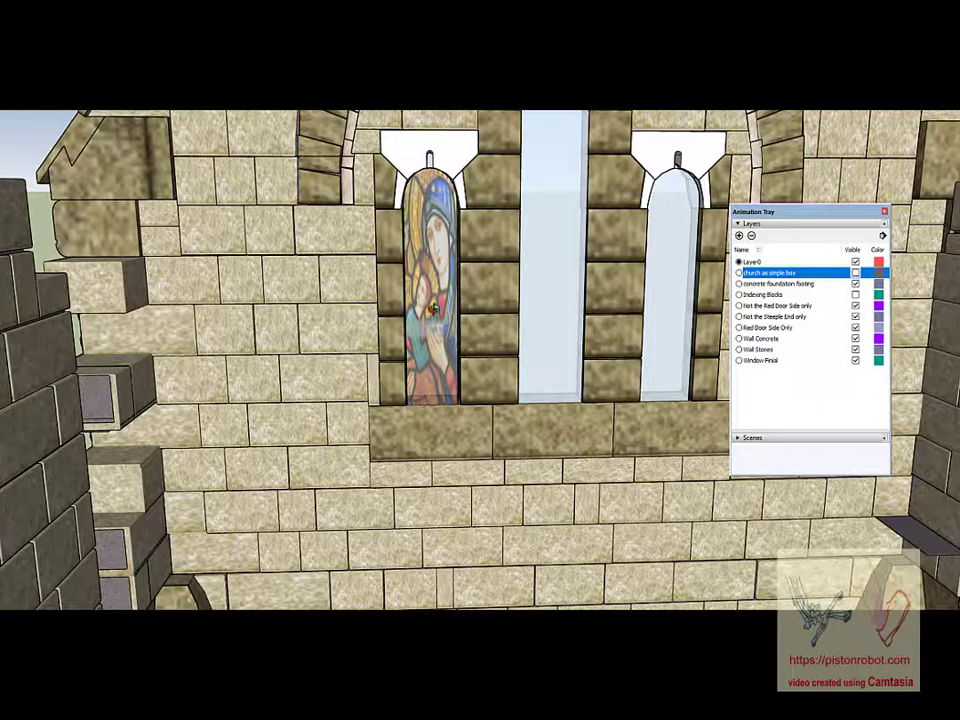
{"action": "scroll", "coordinate": [428, 275], "scroll_direction": "up", "scroll_amount": 2}
{"action": "scroll", "coordinate": [428, 275], "scroll_direction": "up", "scroll_amount": 4}
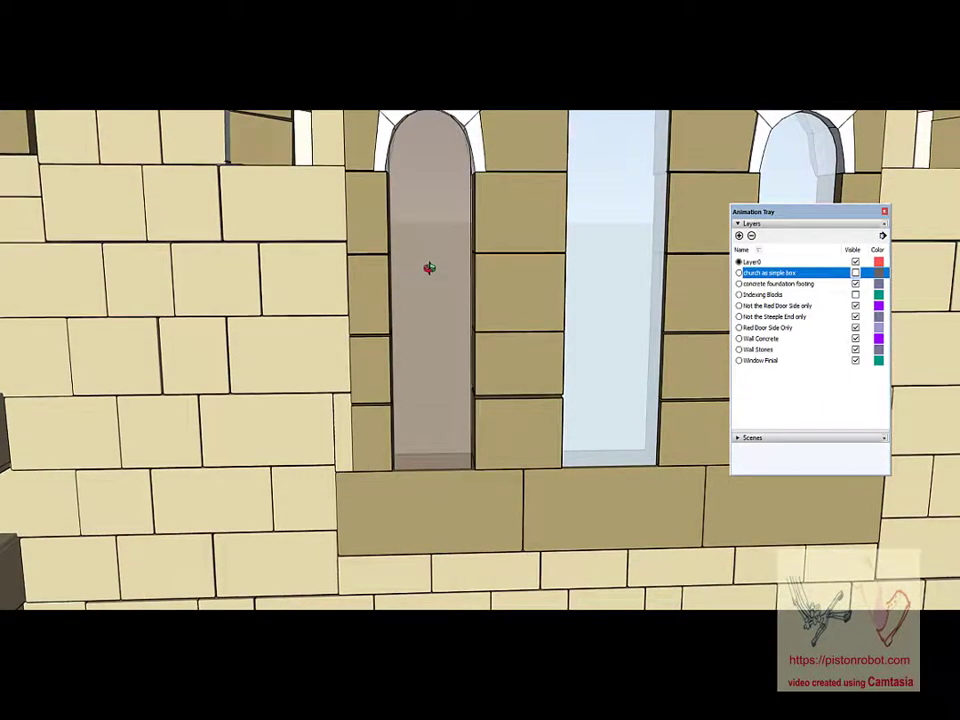
{"action": "middle_click_drag", "start_coordinate": [432, 281], "coordinate": [430, 266]}
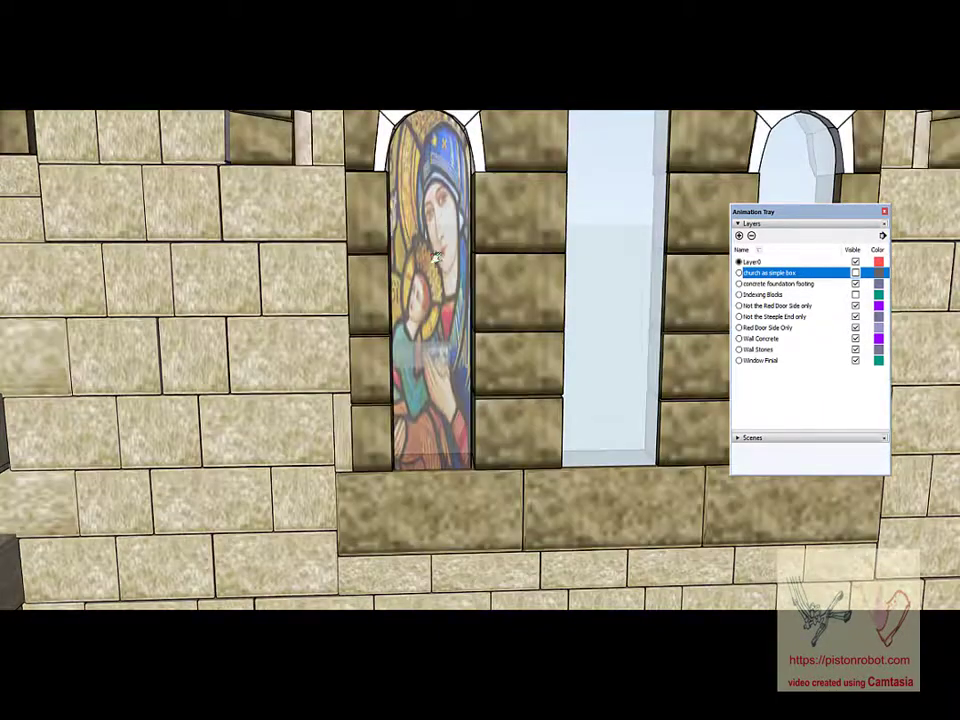
{"action": "scroll", "coordinate": [443, 328], "scroll_direction": "up", "scroll_amount": 2}
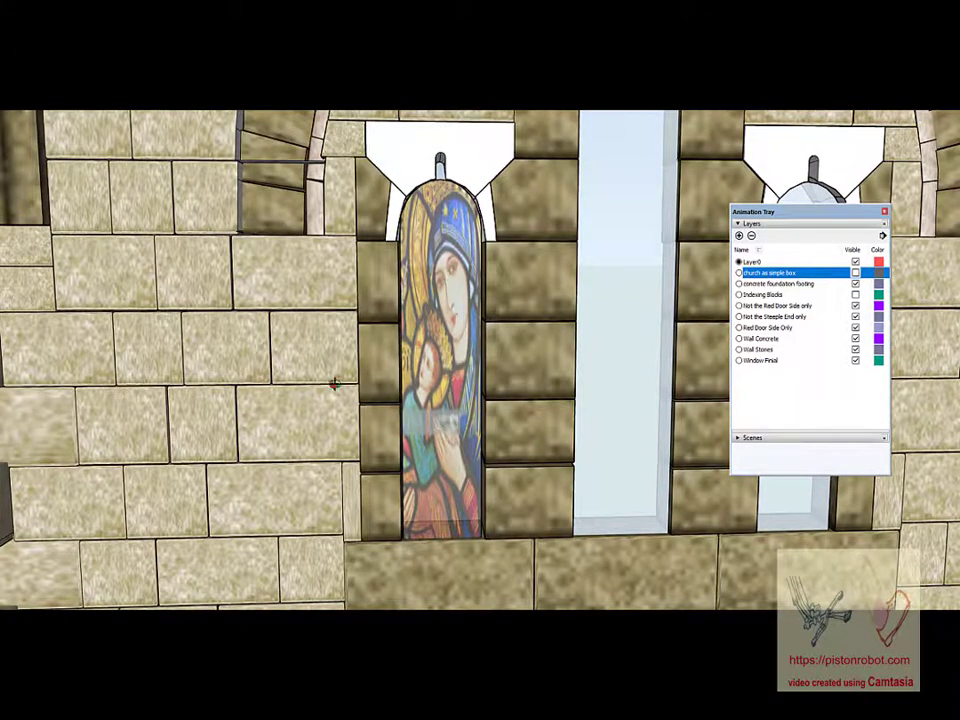
- Examine the gable windows and their pointed stone arch from outside, and view the whole church on its terrain
{"action": "mouse_move", "coordinate": [350, 408]}
{"action": "middle_mouse_down"}
{"action": "mouse_move", "coordinate": [890, 416]}
{"action": "mouse_move", "coordinate": [390, 437]}
{"action": "mouse_move", "coordinate": [628, 439]}
{"action": "mouse_move", "coordinate": [360, 450]}
{"action": "mouse_move", "coordinate": [633, 455]}
{"action": "mouse_move", "coordinate": [752, 514]}
{"action": "mouse_move", "coordinate": [633, 430]}
{"action": "mouse_move", "coordinate": [439, 364]}
{"action": "middle_mouse_up"}
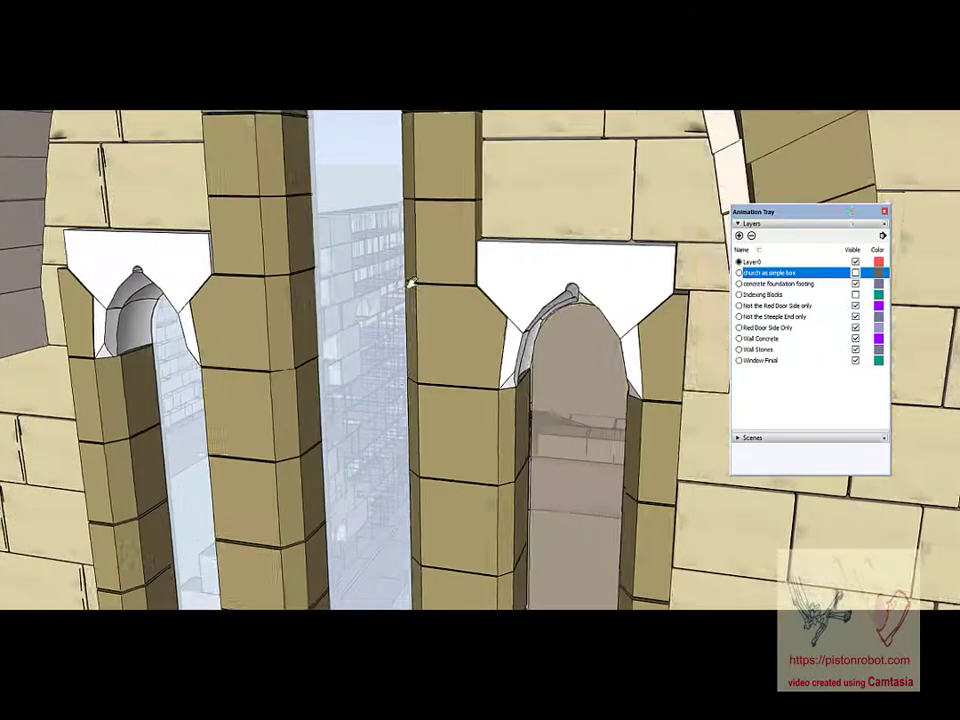
{"action": "middle_click_drag", "start_coordinate": [410, 285], "coordinate": [452, 279]}
{"action": "middle_click_drag", "start_coordinate": [246, 347], "coordinate": [327, 342]}
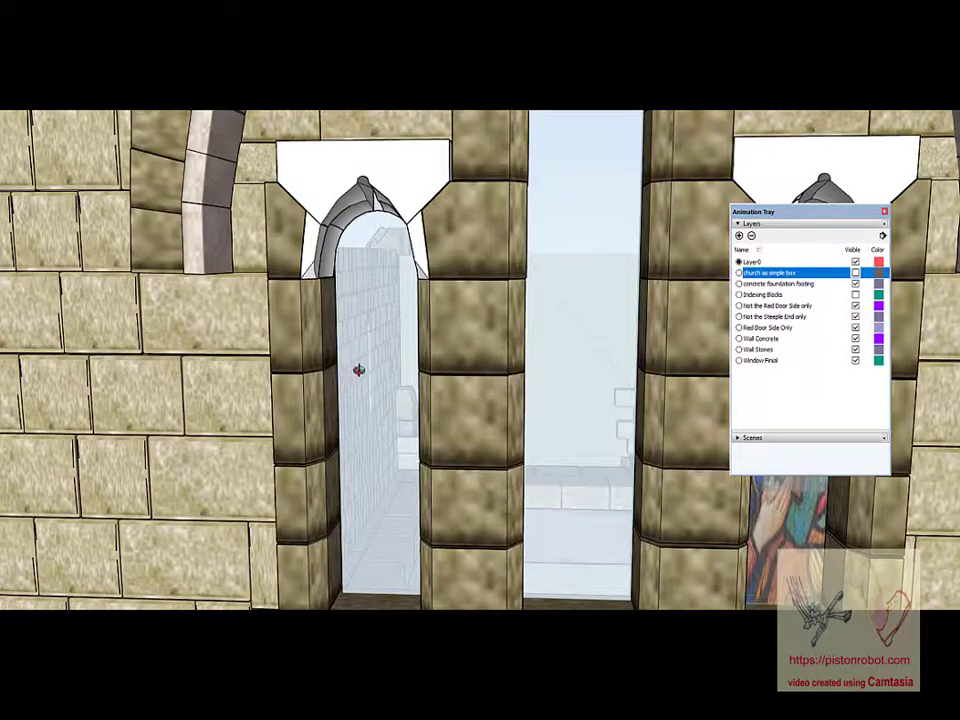
{"action": "scroll", "coordinate": [386, 370], "scroll_direction": "down", "scroll_amount": 3}
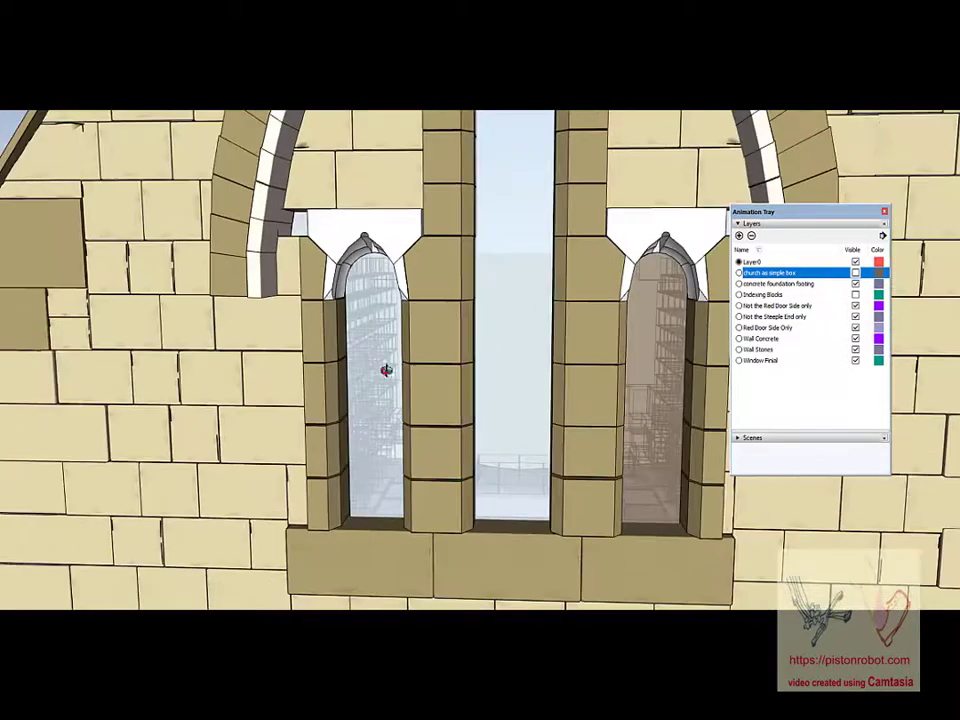
{"action": "scroll", "coordinate": [386, 370], "scroll_direction": "down", "scroll_amount": 2}
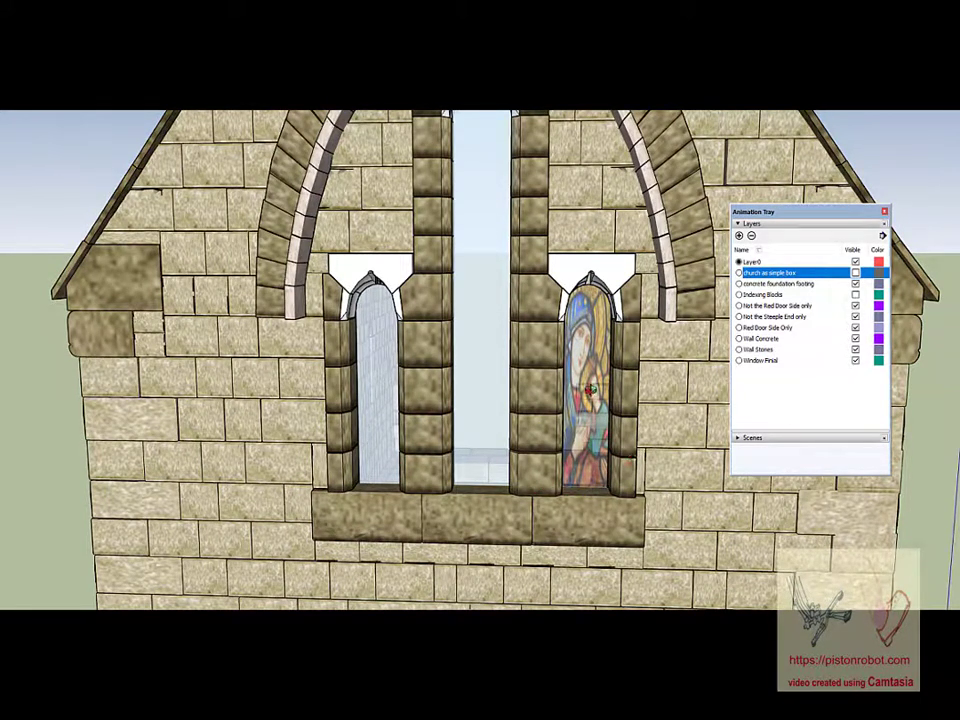
{"action": "scroll", "coordinate": [549, 394], "scroll_direction": "down", "scroll_amount": 2}
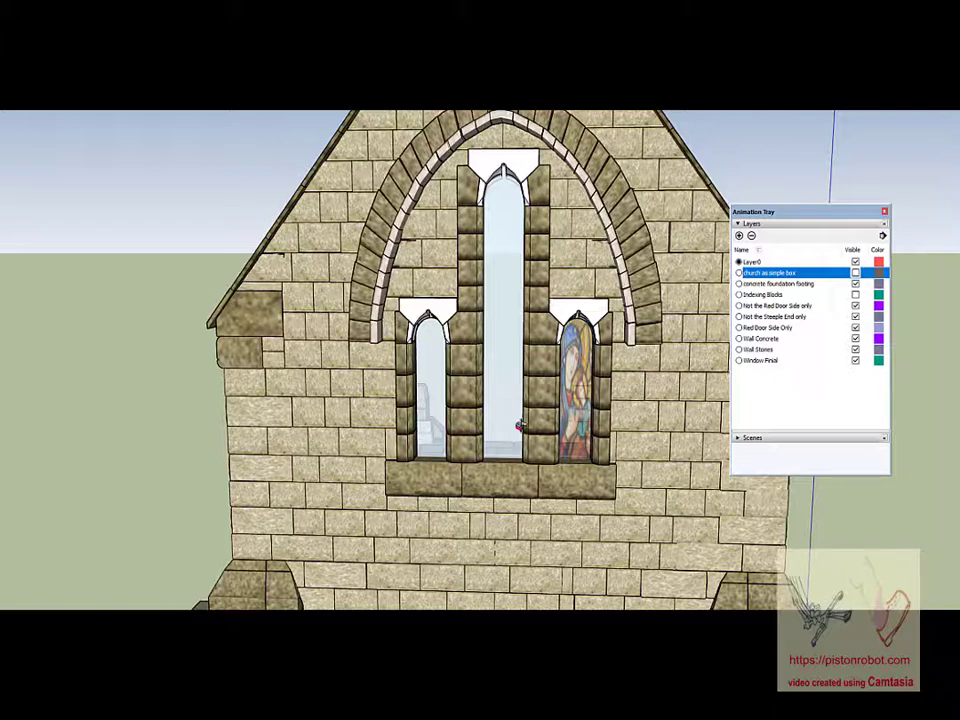
{"action": "scroll", "coordinate": [527, 437], "scroll_direction": "down", "scroll_amount": 3}
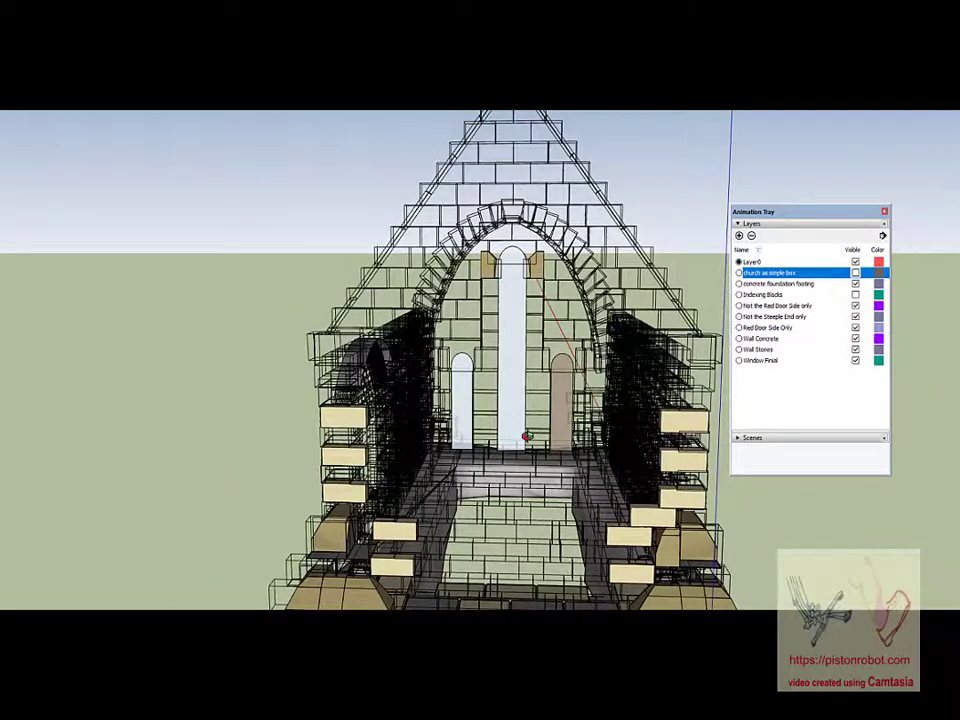
{"action": "scroll", "coordinate": [527, 436], "scroll_direction": "down", "scroll_amount": 2}
{"action": "scroll", "coordinate": [493, 456], "scroll_direction": "down", "scroll_amount": 5}
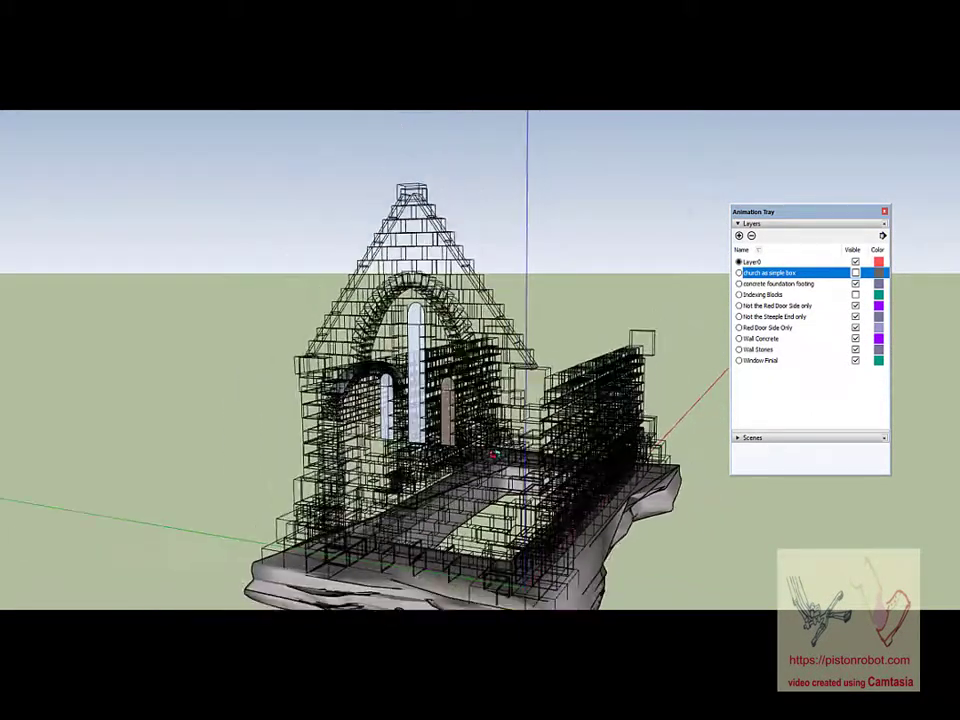
{"action": "middle_click_drag", "start_coordinate": [487, 456], "coordinate": [395, 434]}
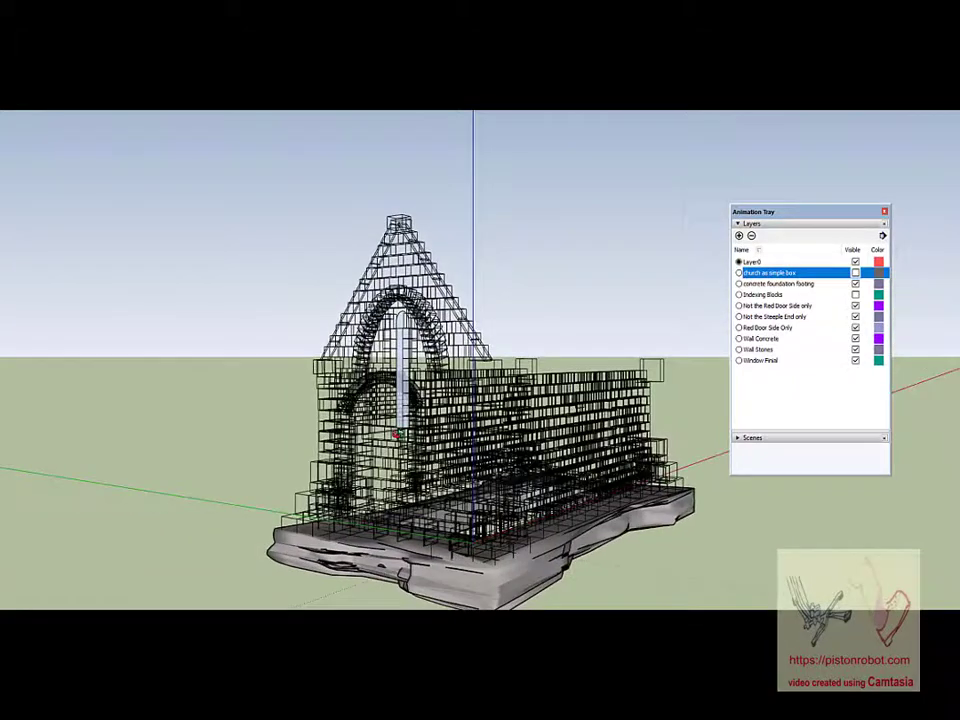